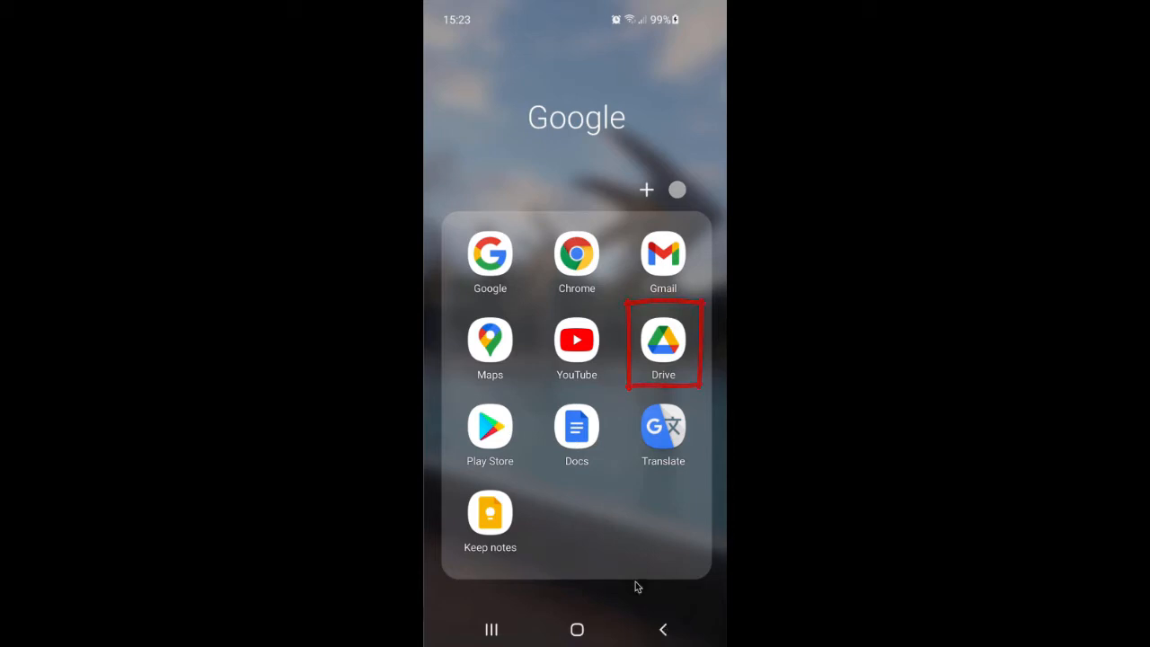
- Open the Samples folder in Google Drive on the phone and accept the photographed textbook page as a scan
click(674, 344)
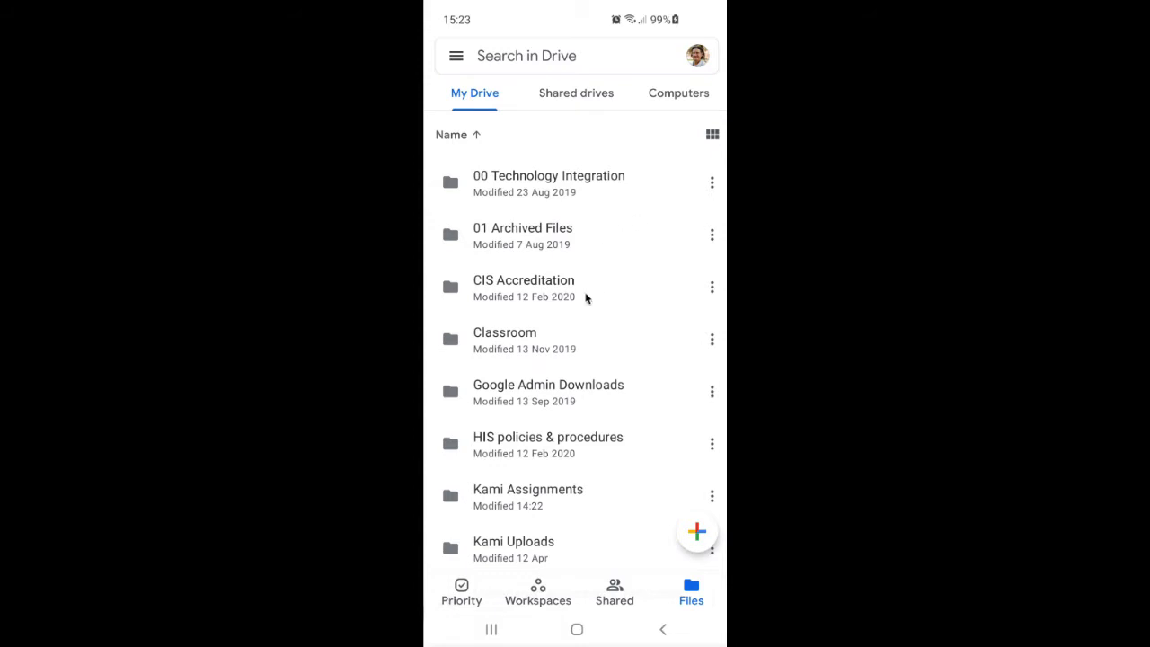
scroll(569, 305, down, 5)
scroll(569, 305, down, 7)
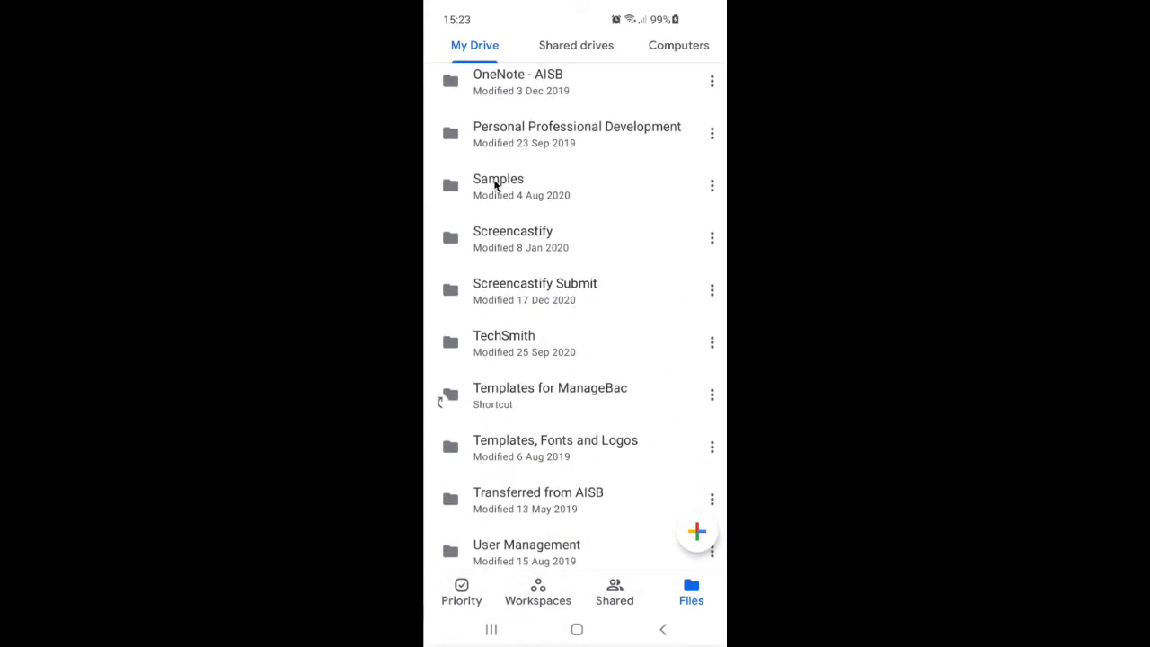
click(495, 185)
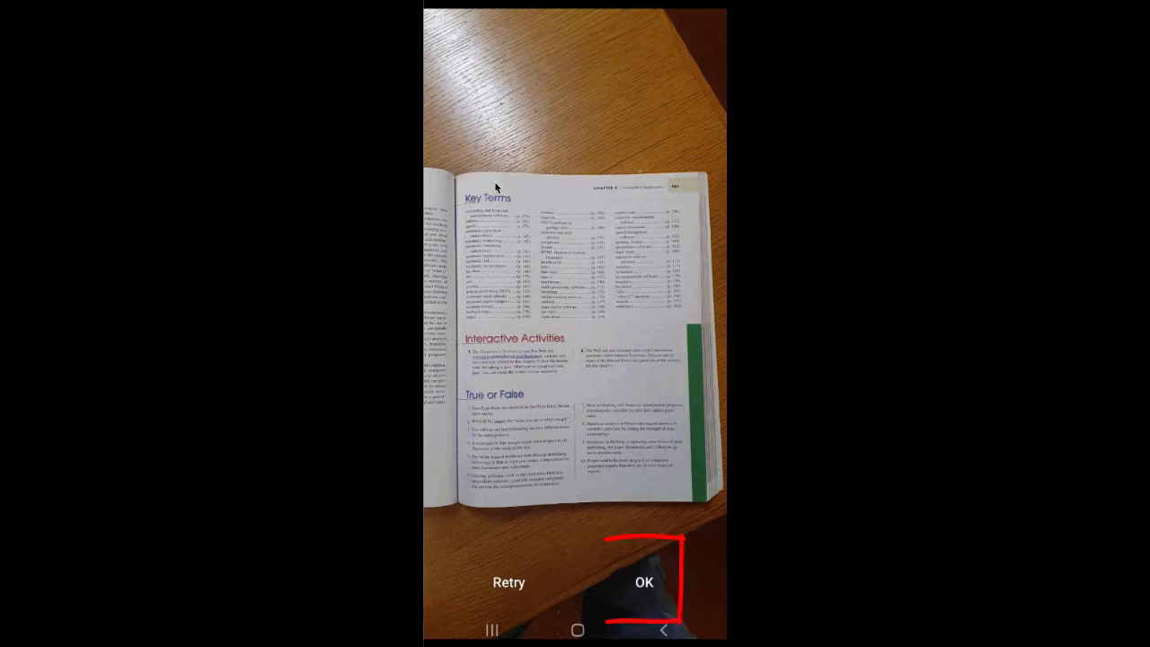
click(644, 581)
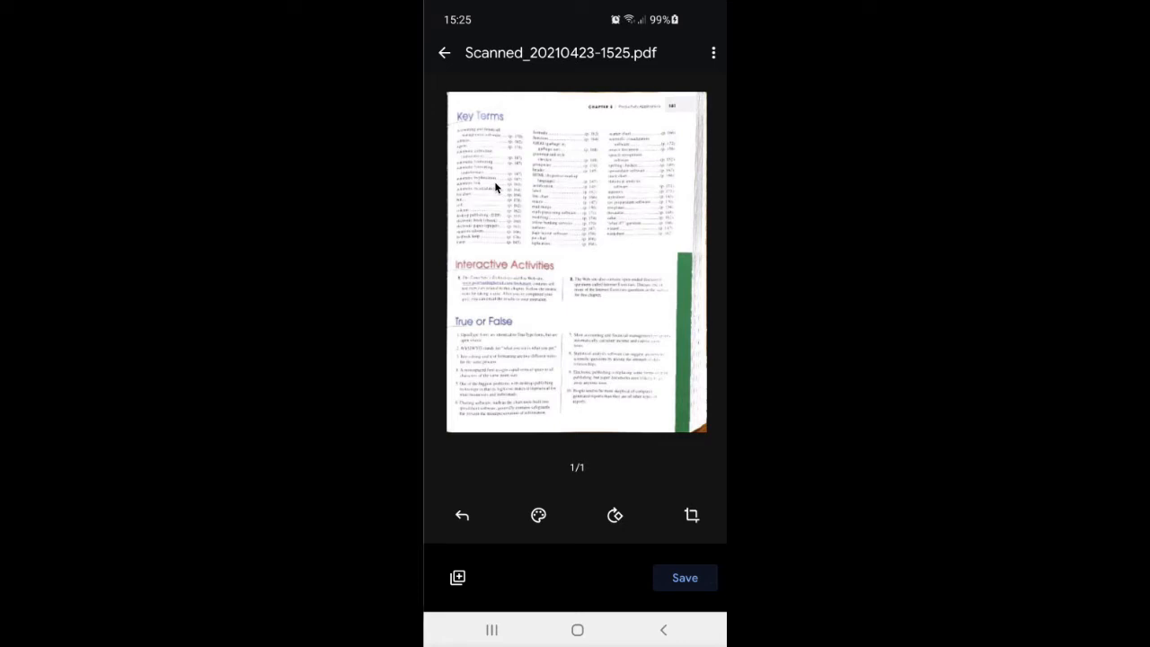
- Try the Colour enhancement on the scanned page and return it to Colour drawing
click(538, 514)
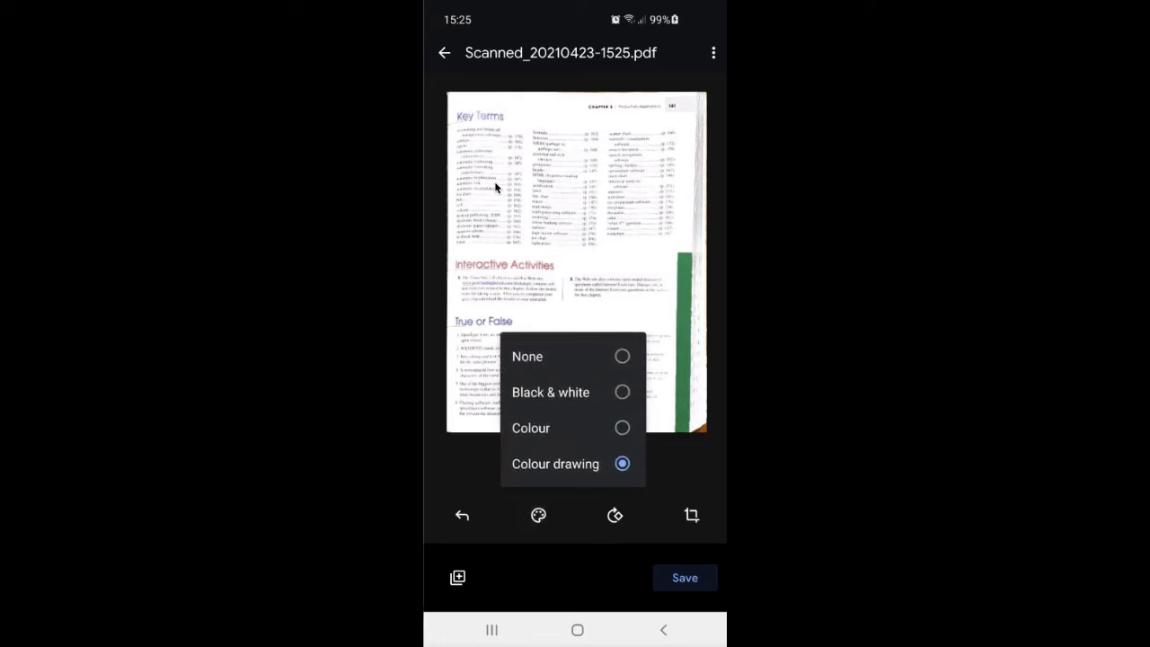
click(571, 427)
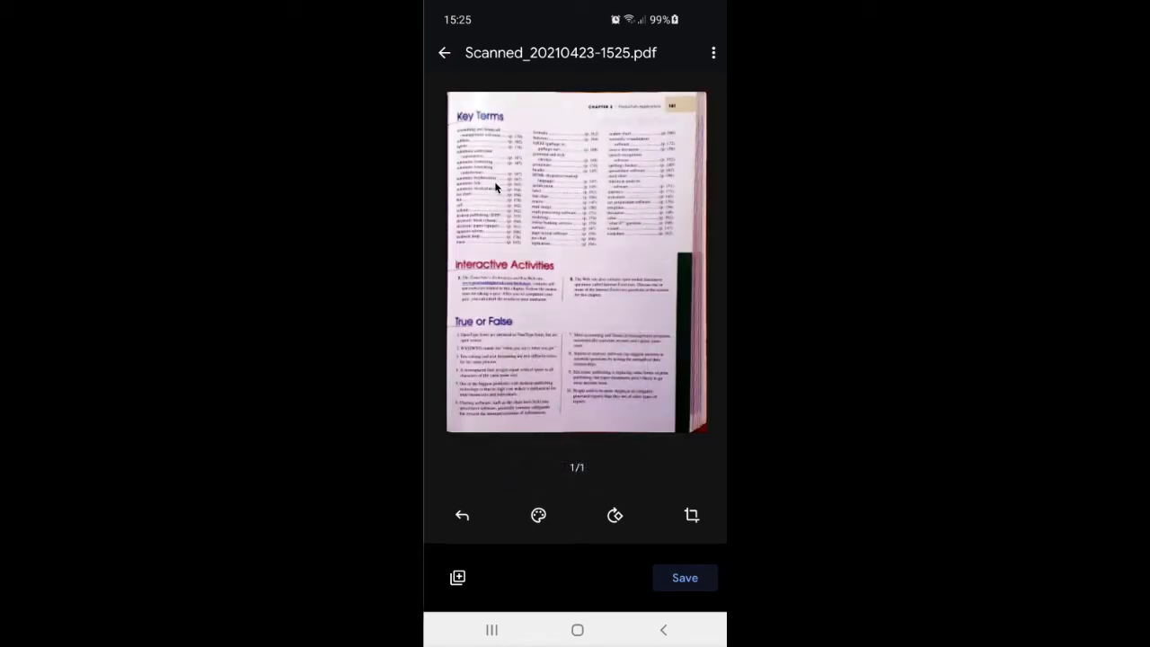
click(538, 515)
click(575, 465)
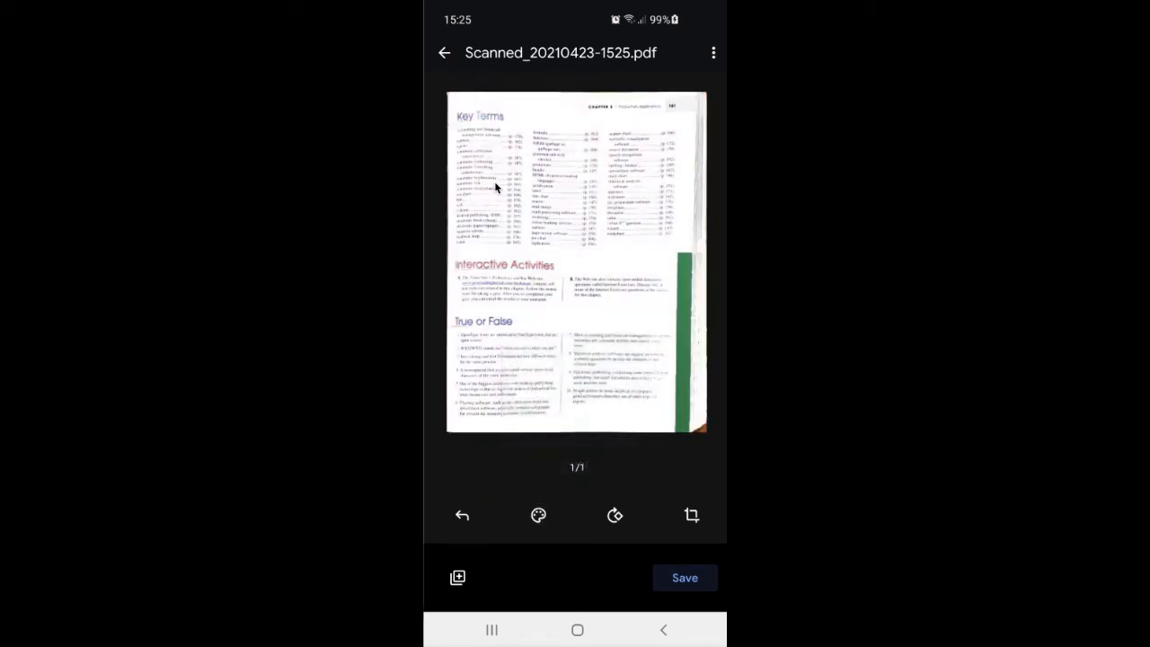
- Rotate the scanned page through a full turn back to upright
click(615, 515)
click(615, 514)
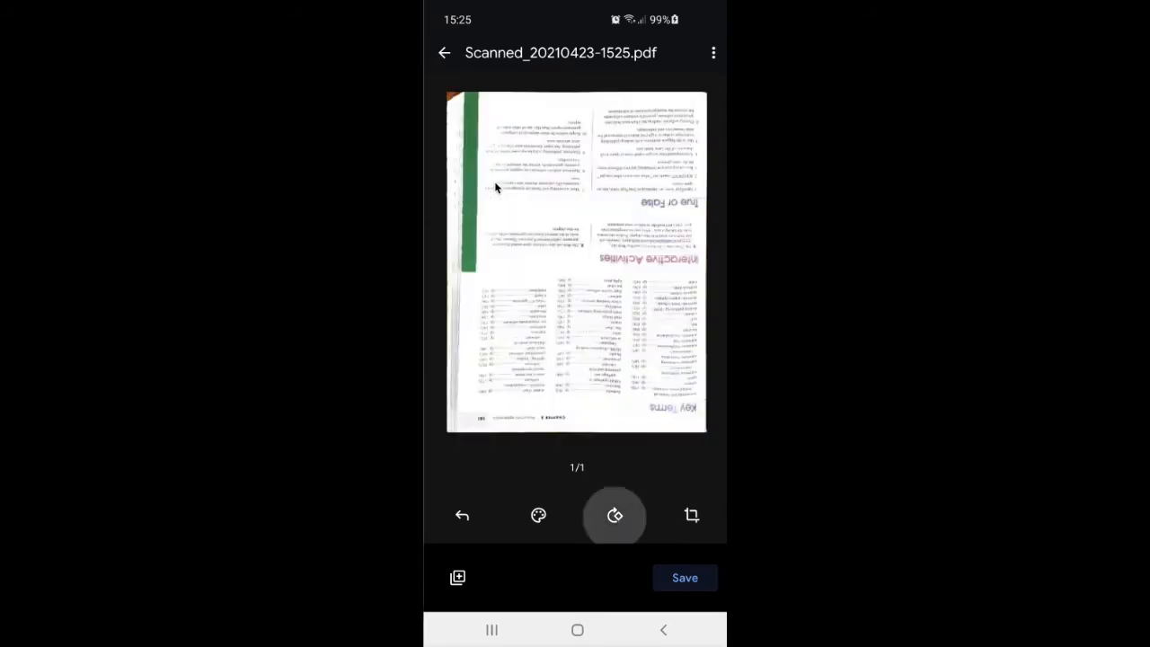
click(614, 514)
click(614, 515)
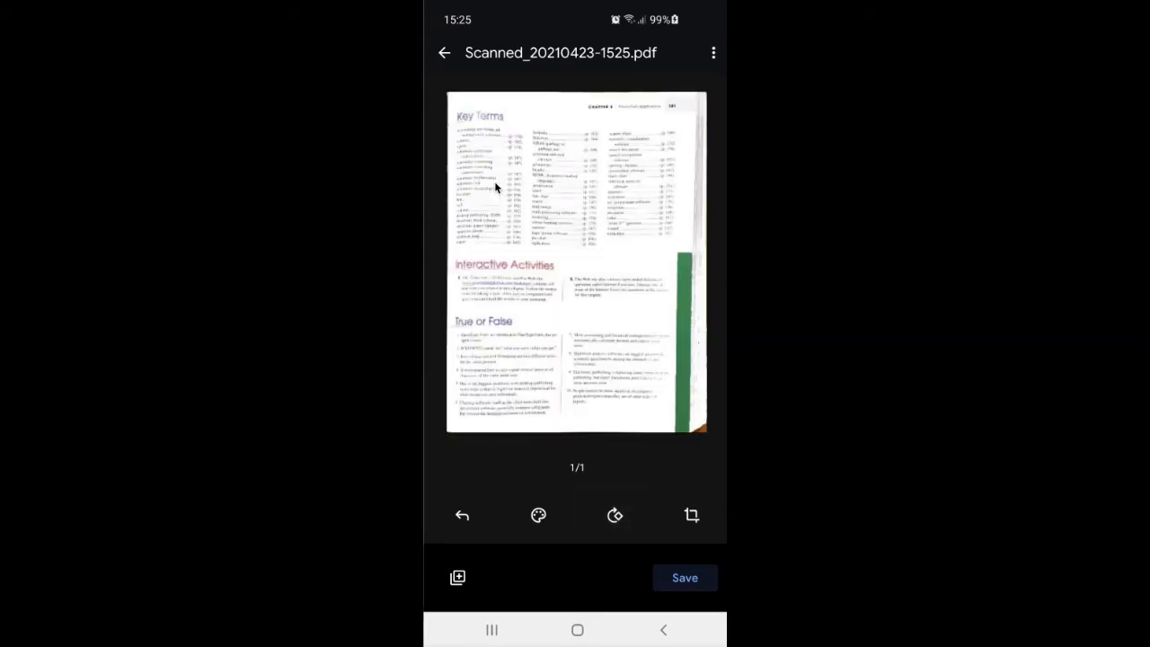
- Crop the scan tighter along the page's outer edge, pulling in both outer corners to exclude the neighbouring page edges
click(691, 515)
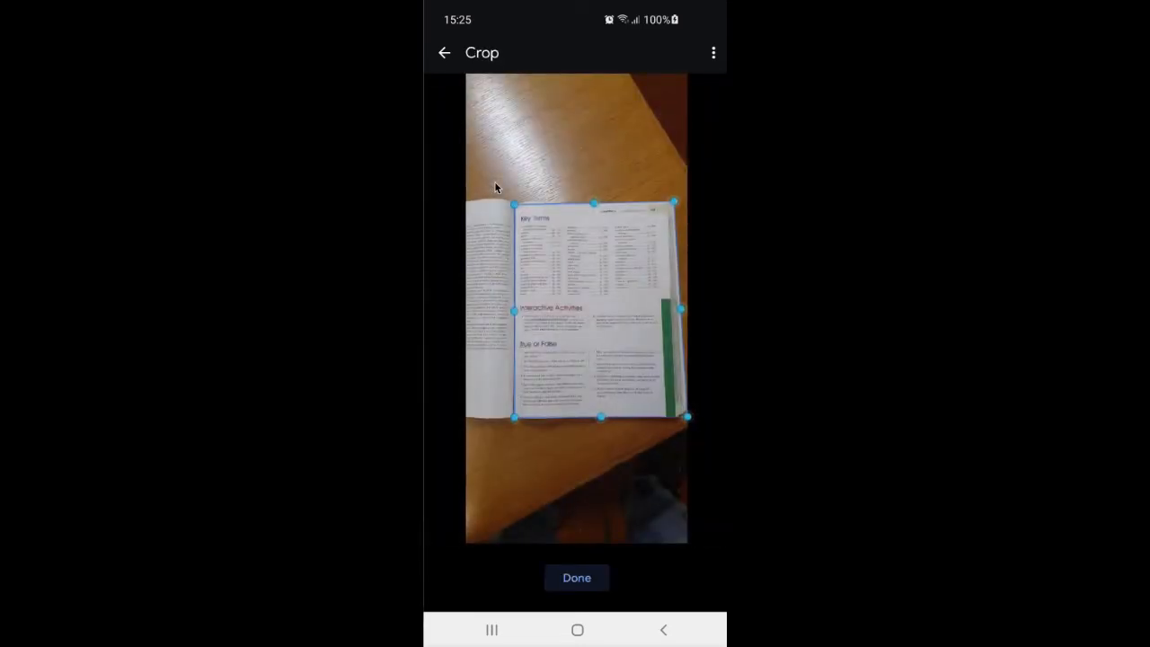
mouse_move(594, 203)
mouse_down()
mouse_move(594, 175)
mouse_move(594, 220)
mouse_move(594, 204)
mouse_up()
drag(688, 416, 674, 416)
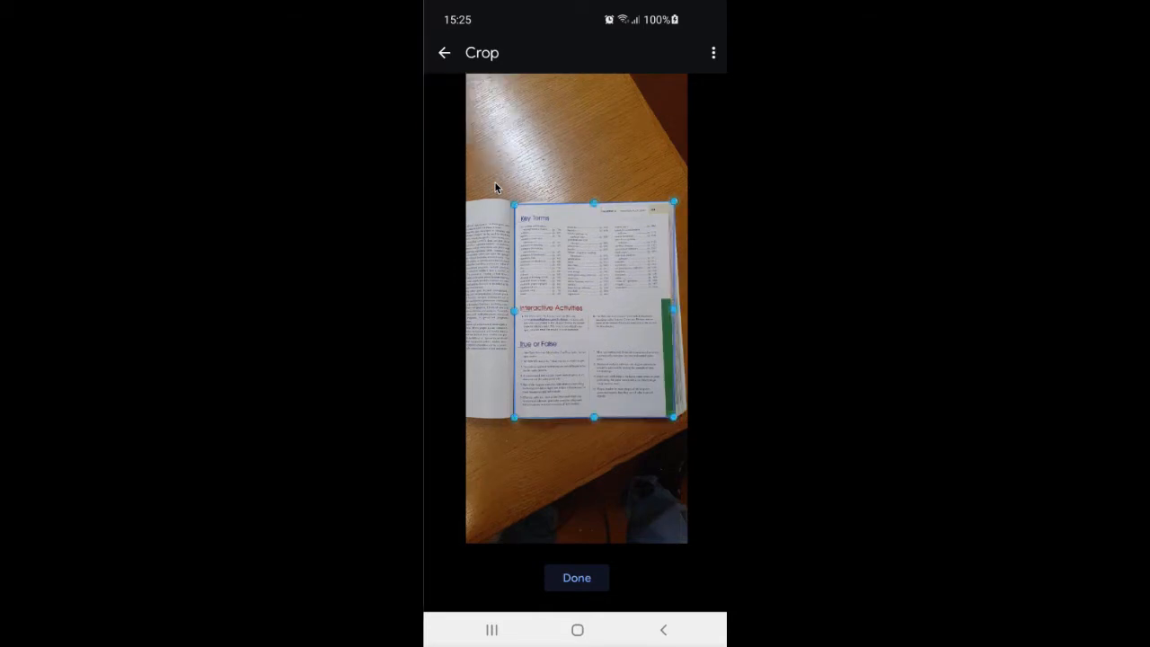
drag(673, 202, 665, 203)
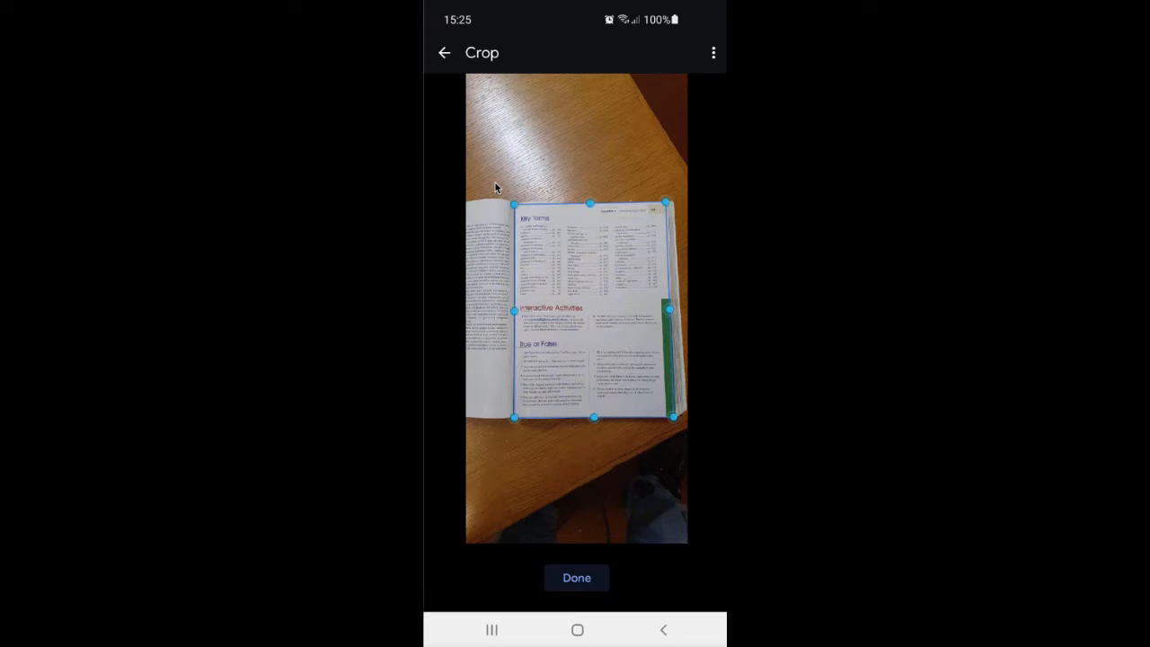
click(577, 577)
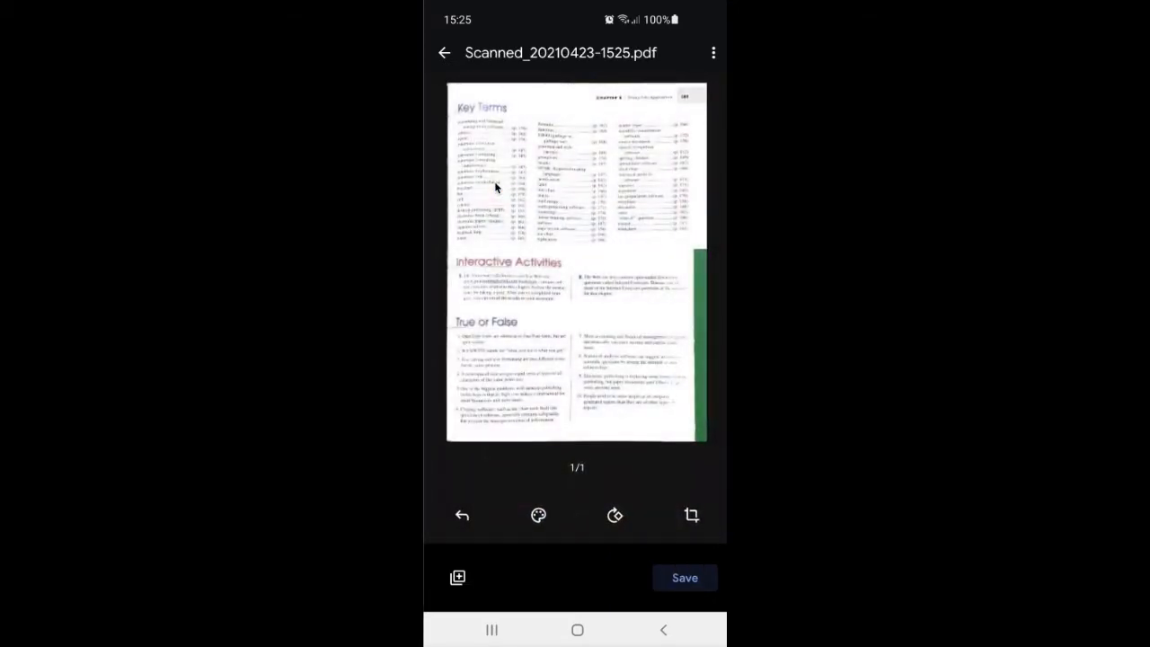
- Rename the scan as Page 1.pdf
click(561, 52)
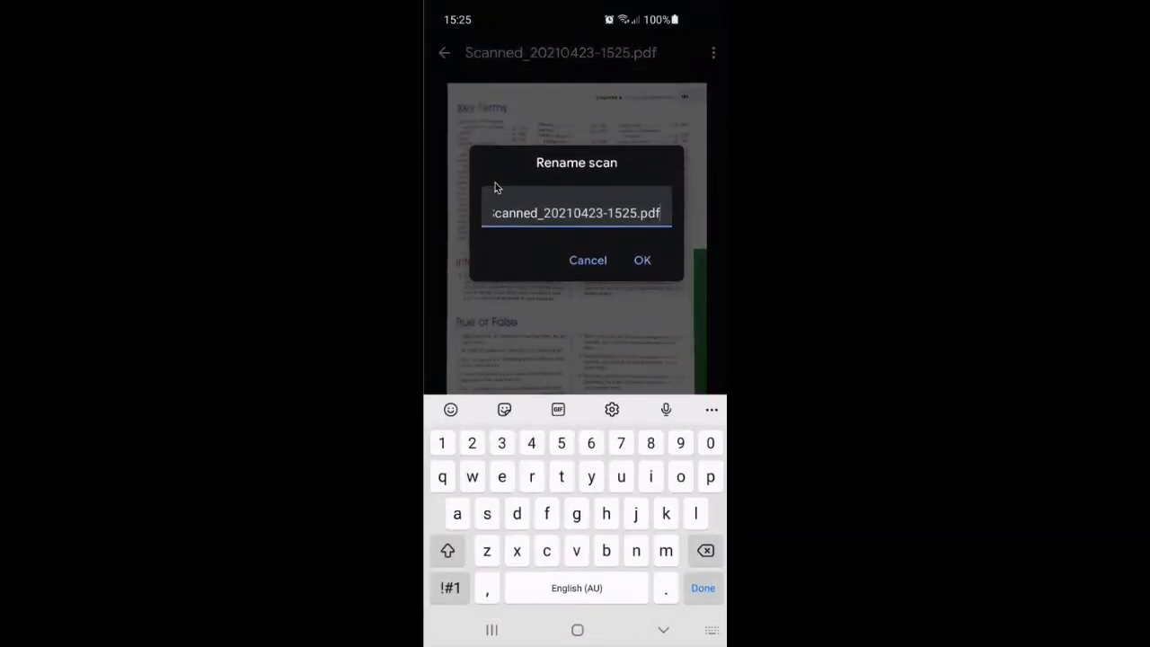
key(BackSpace)
key(BackSpace)
key(BackSpace)
key(BackSpace)
key(BackSpace)
key(BackSpace)
key(BackSpace)
key(BackSpace)
key(BackSpace)
key(BackSpace)
key(BackSpace)
key(BackSpace)
key(BackSpace)
key(BackSpace)
key(BackSpace)
key(BackSpace)
key(BackSpace)
key(BackSpace)
key(BackSpace)
key(BackSpace)
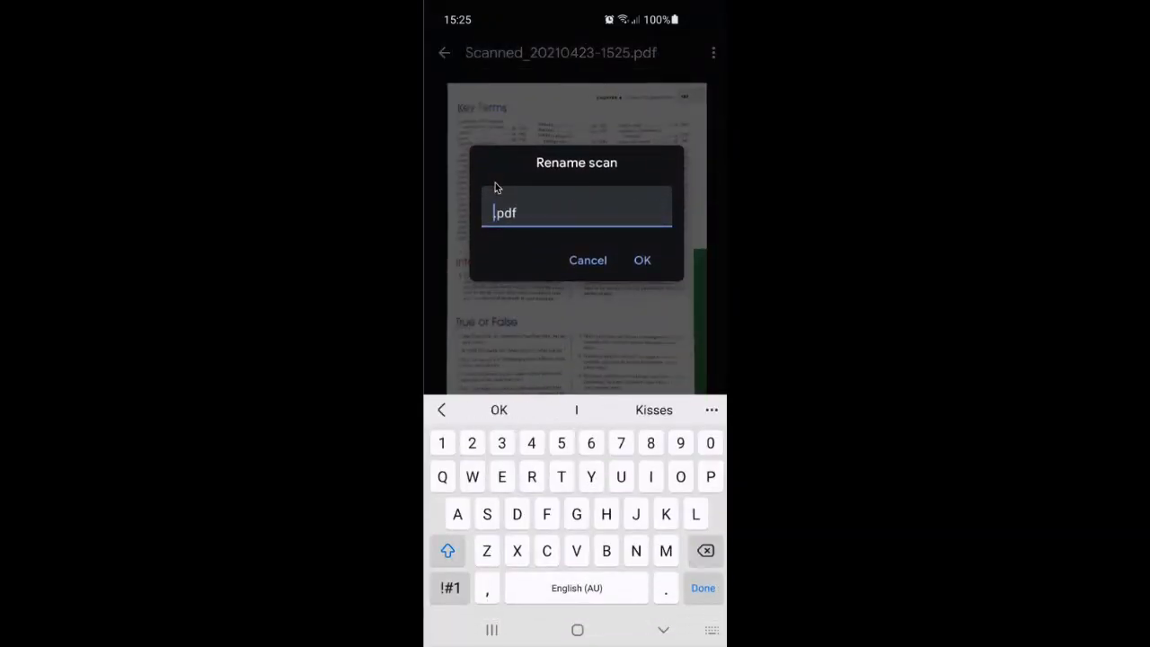
text(PG)
key(BackSpace)
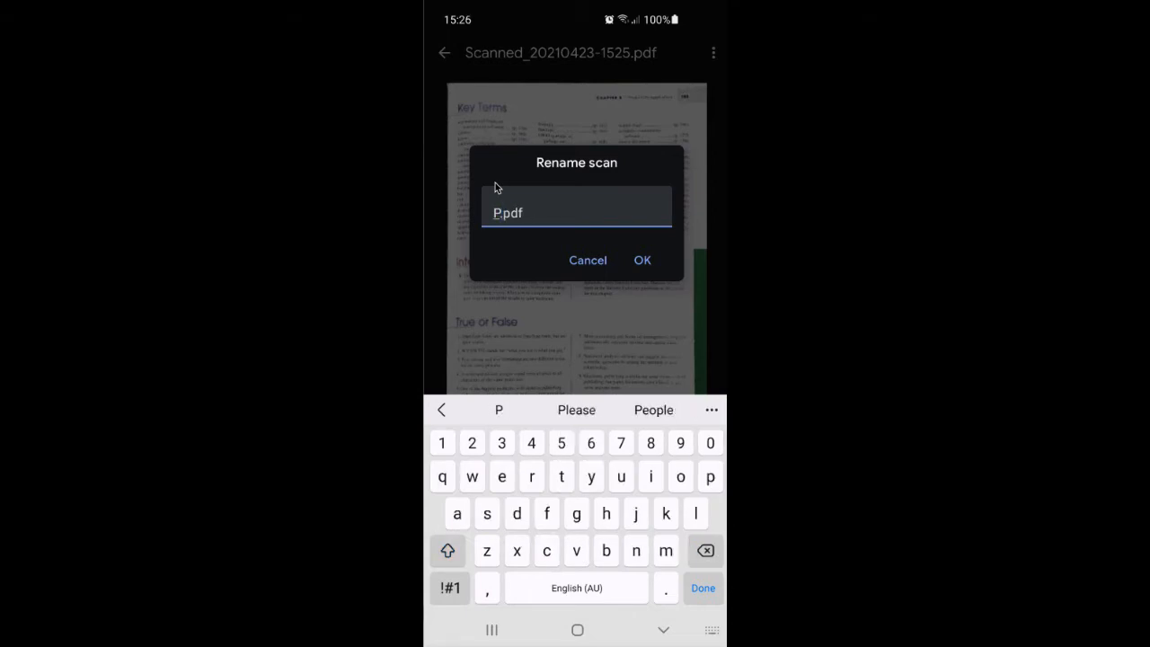
text(age)
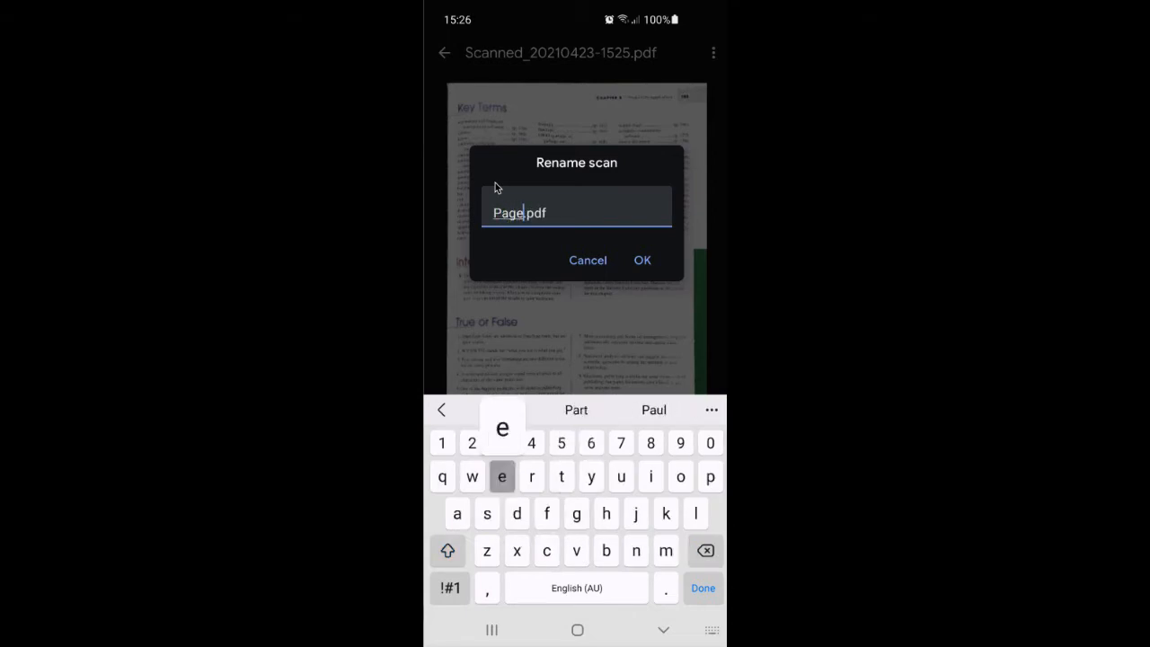
text( 1)
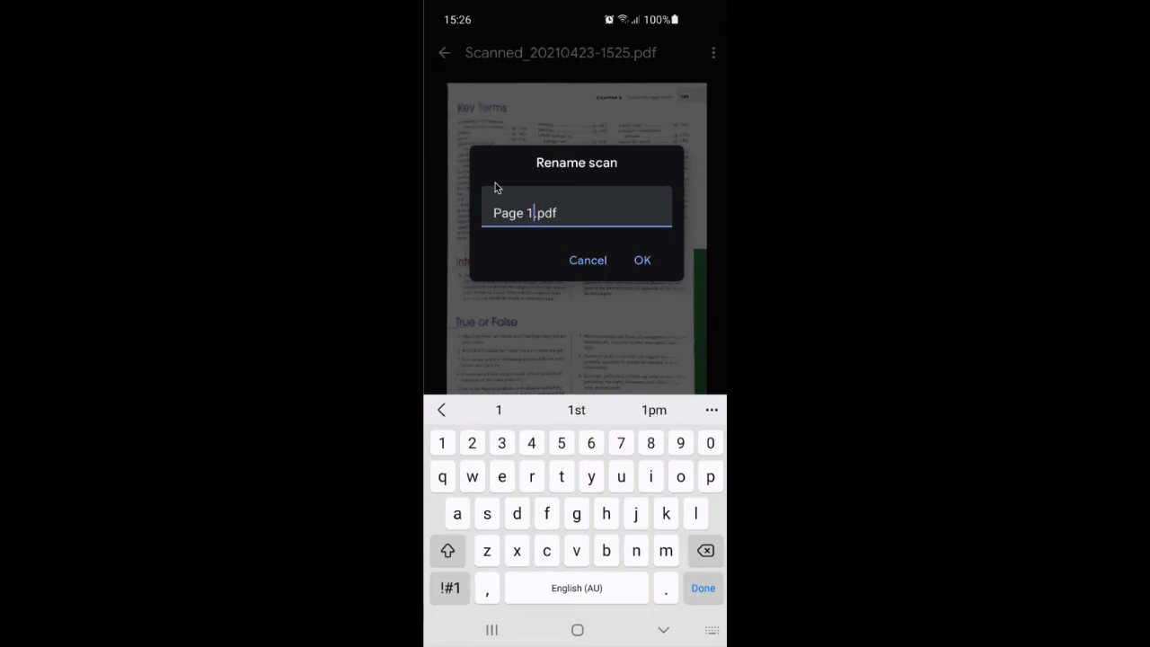
key(Return)
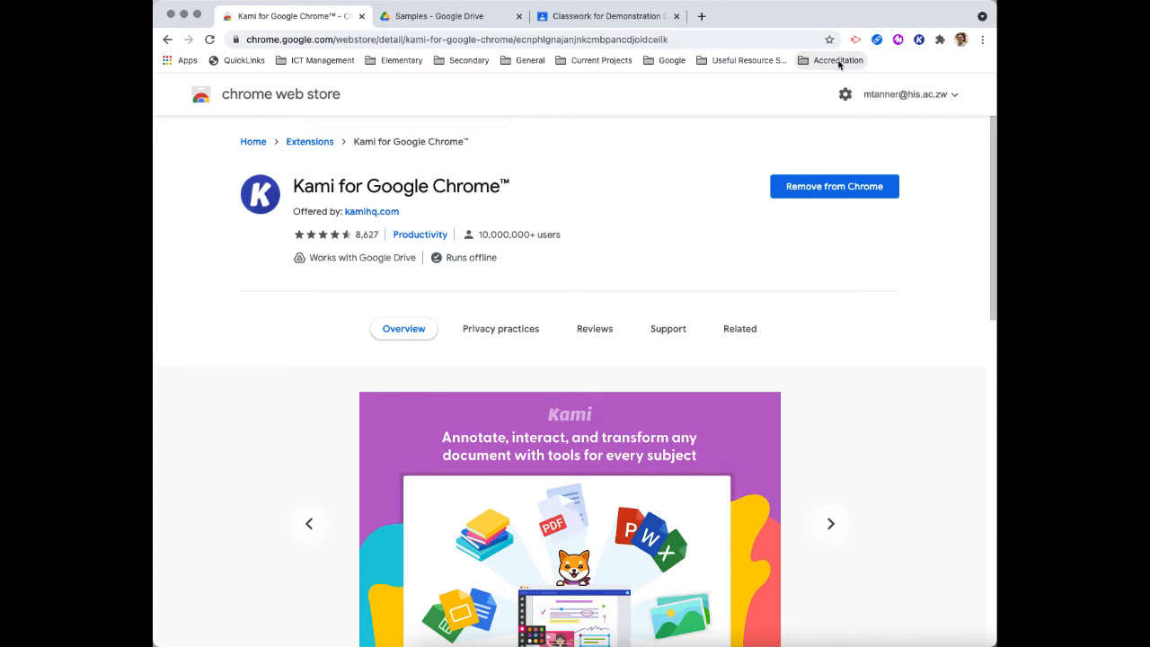
- Close the Kami extension's web store page and open Page 1.pdf from the Samples folder with Kami
click(361, 16)
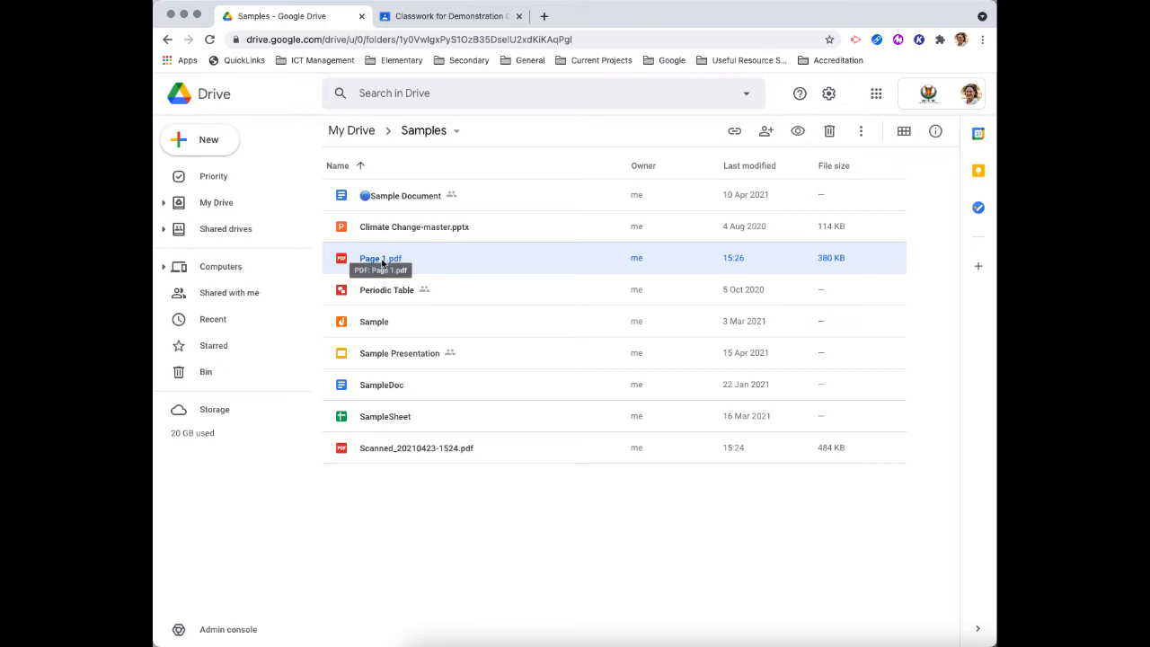
right_click(382, 262)
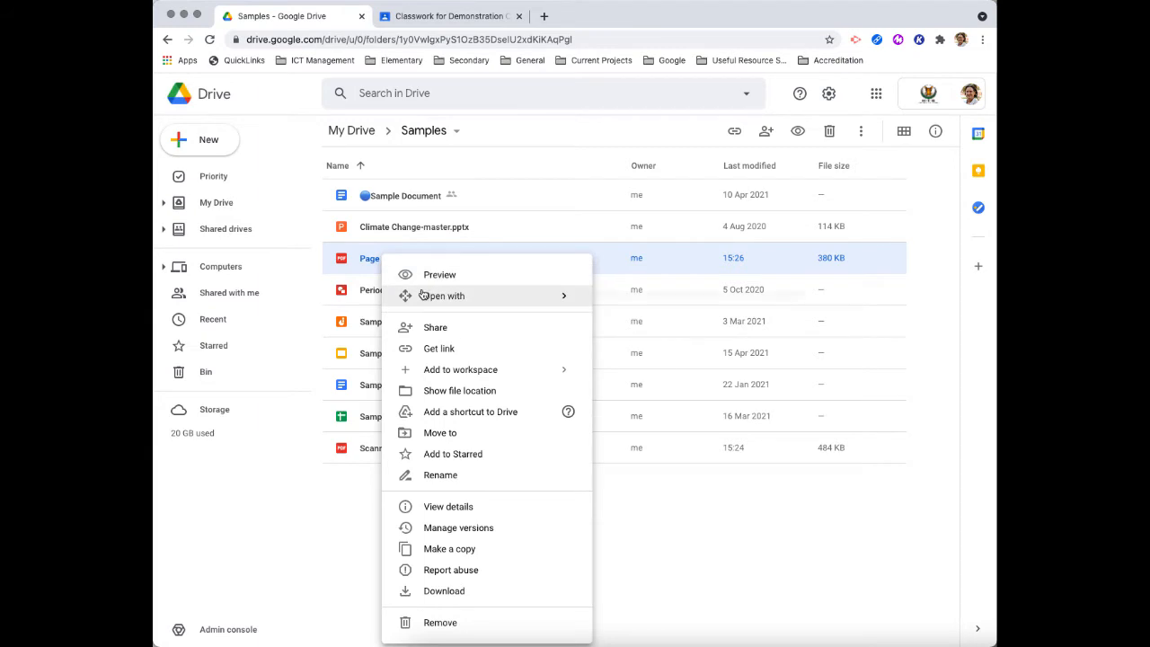
mouse_move(423, 295)
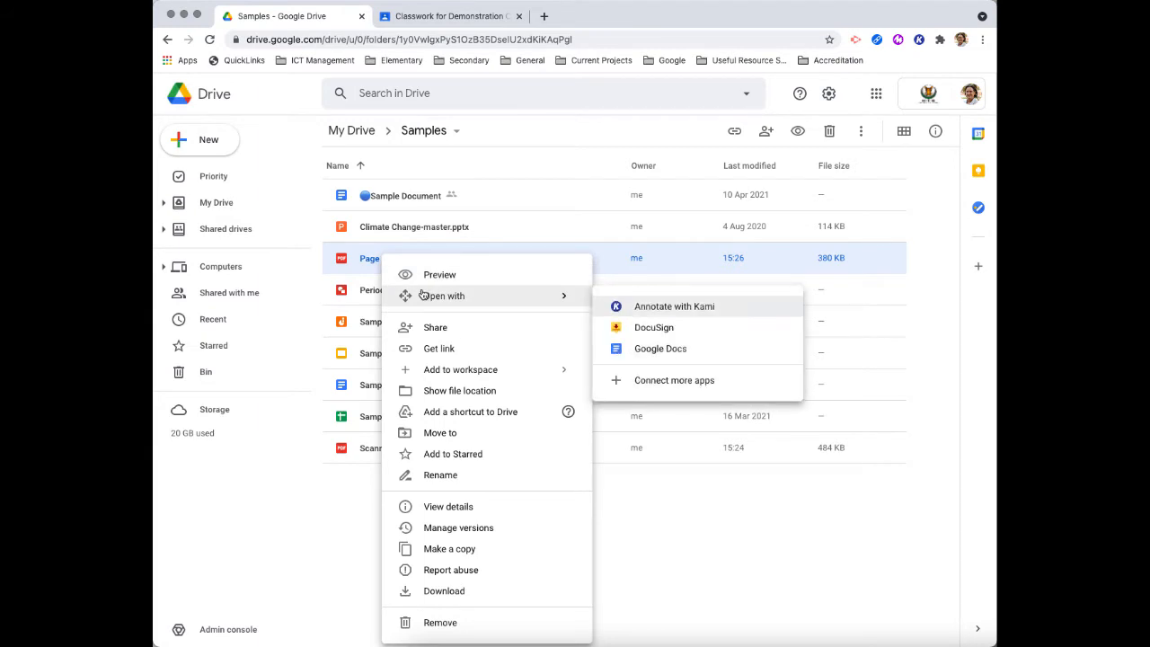
click(651, 307)
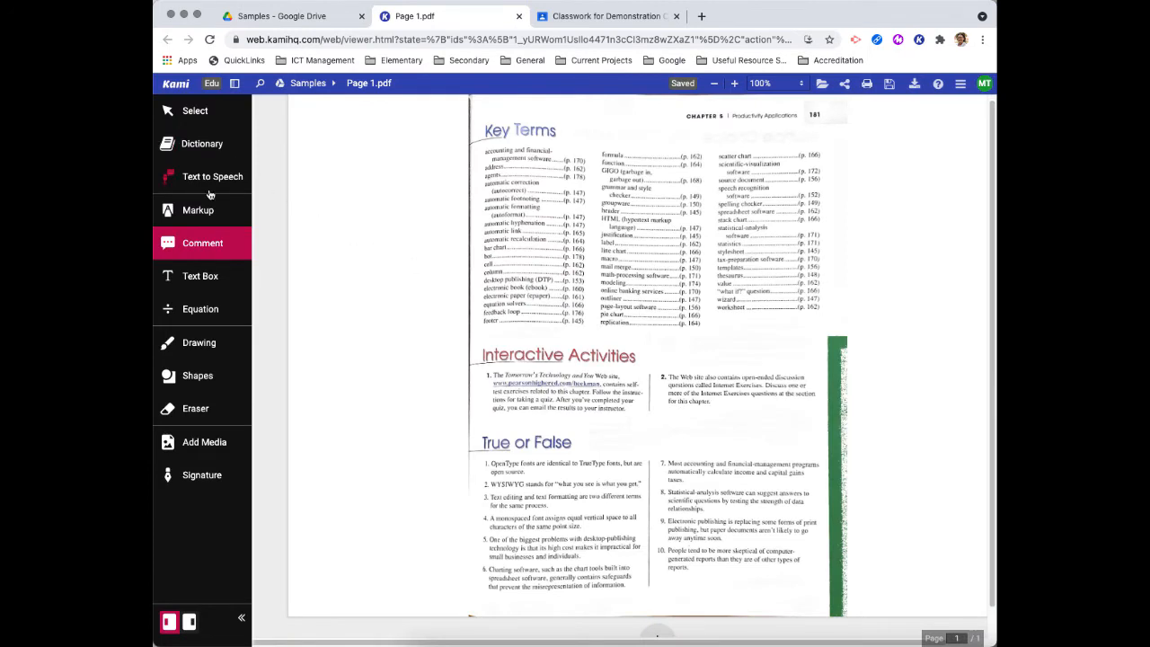
- Look through the Markup and Comment tool options, including the voice and text comment types
click(208, 212)
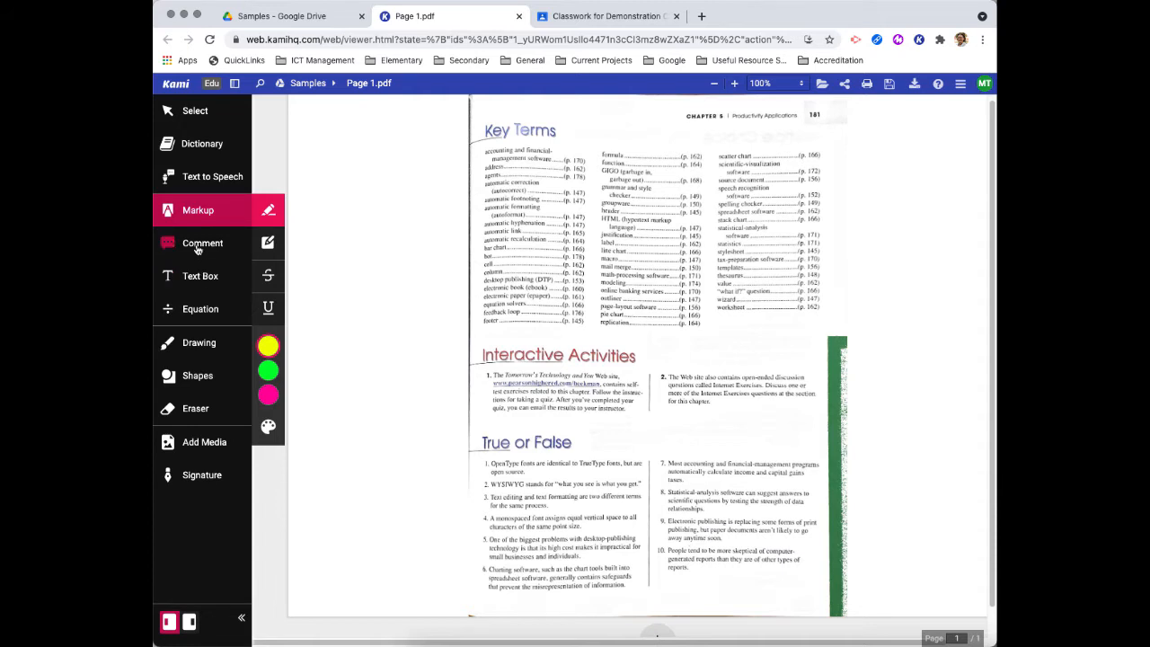
click(199, 249)
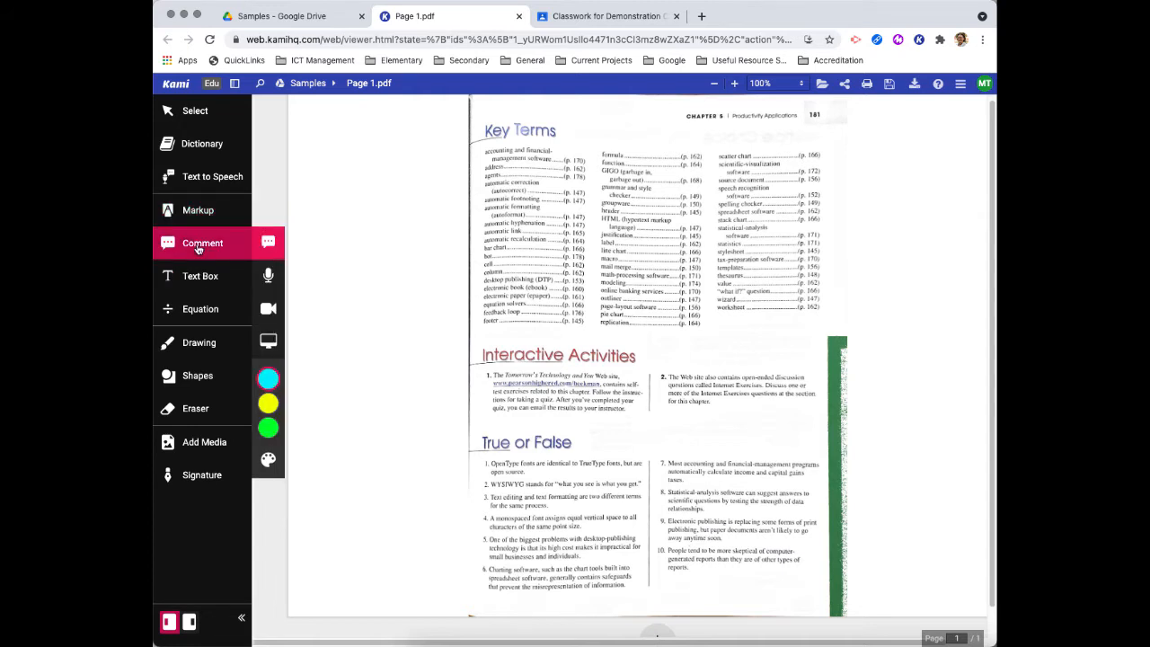
click(266, 280)
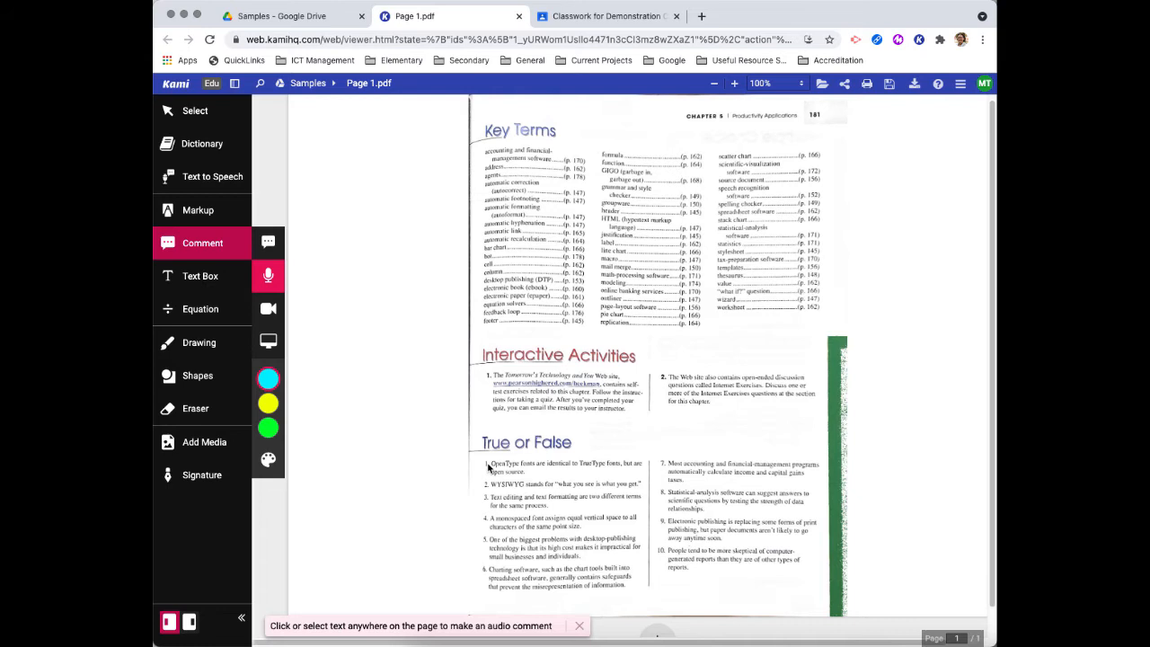
click(268, 250)
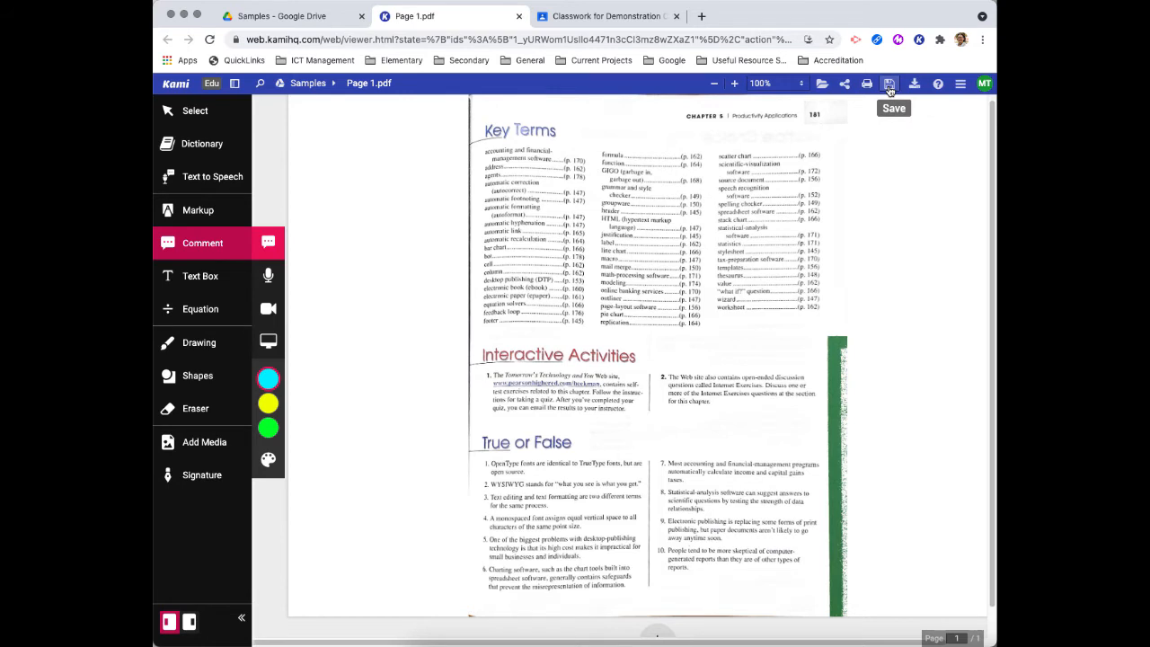
- Create a Google Classroom Kami assignment from Page 1.pdf for the Demonstration Classroom
click(958, 89)
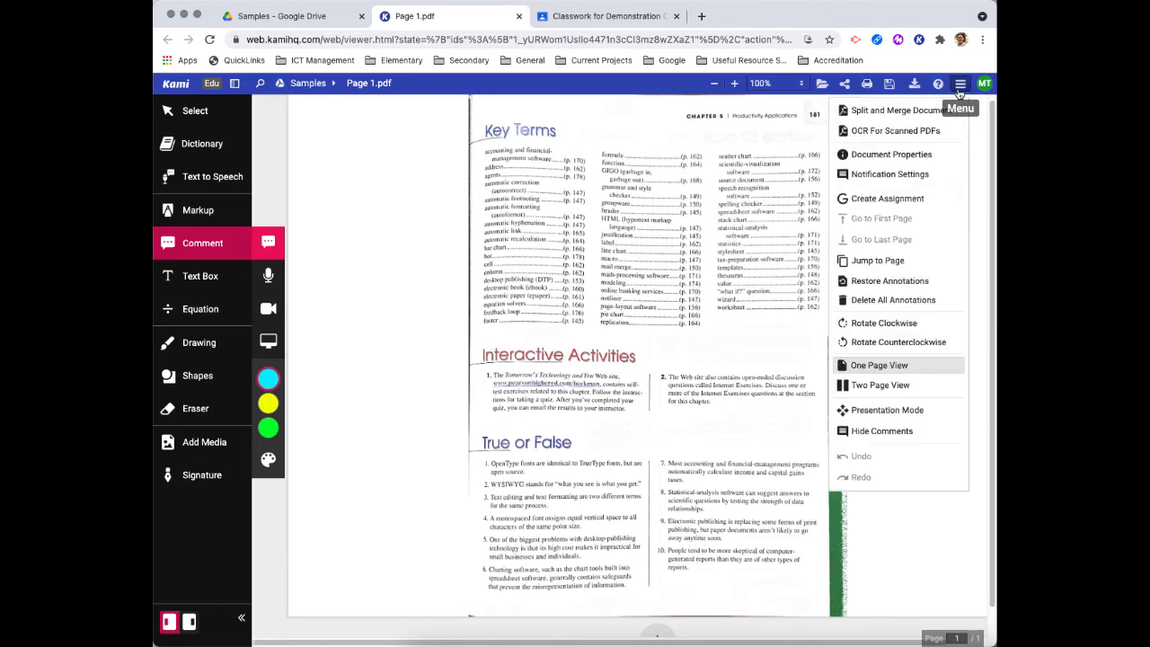
click(892, 200)
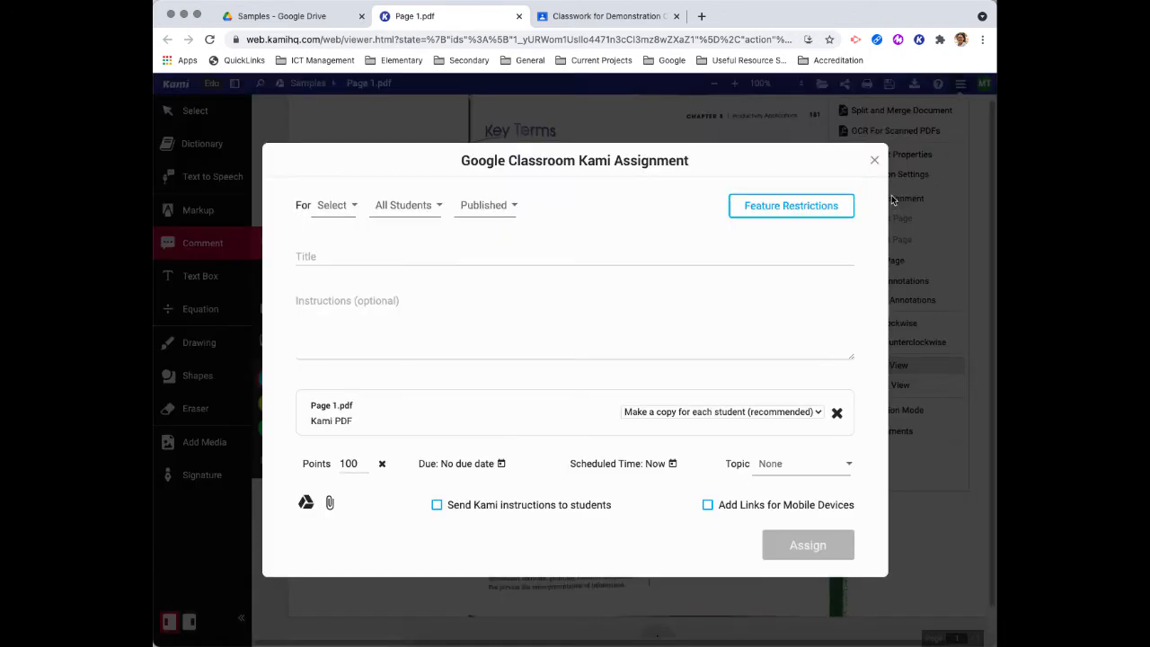
click(342, 208)
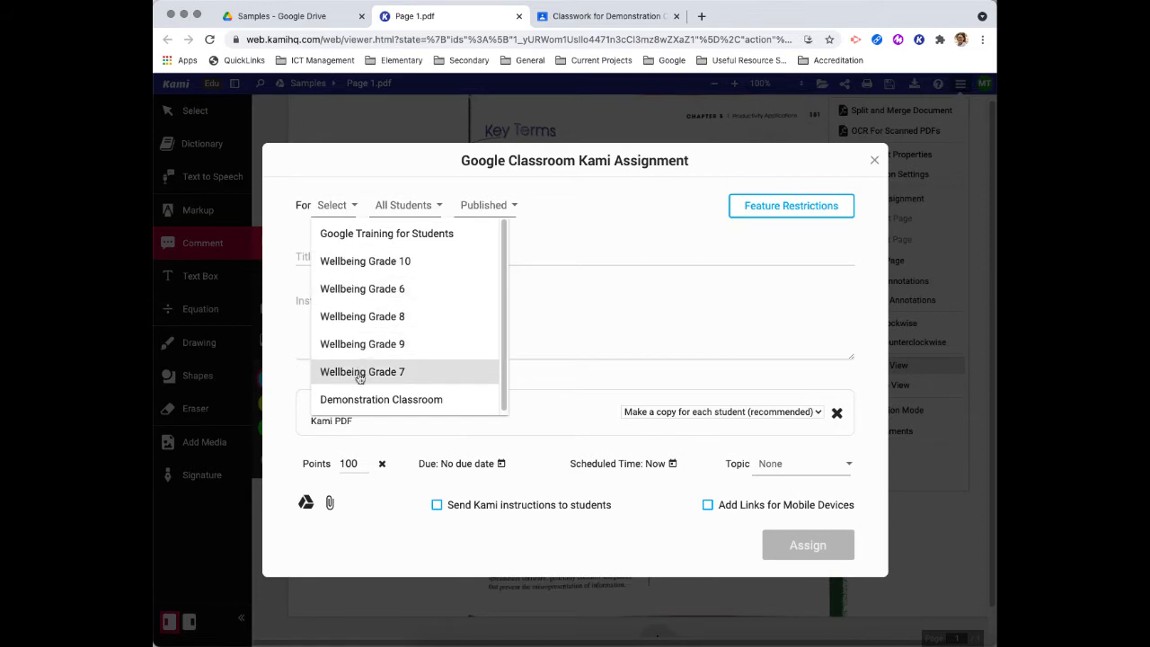
click(358, 403)
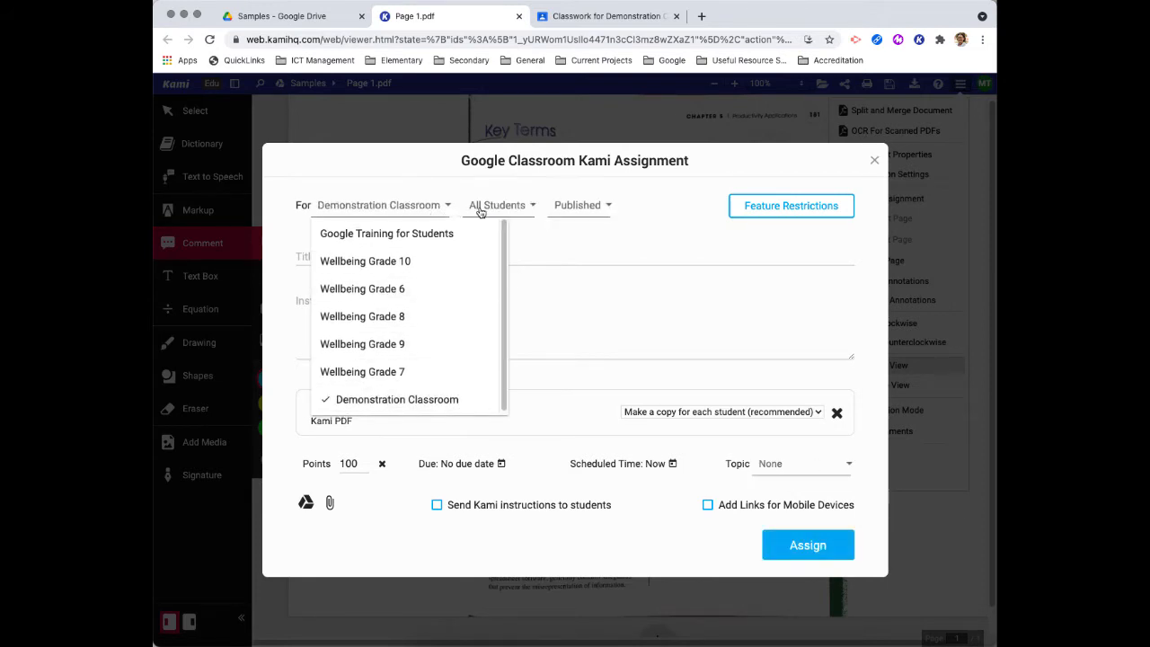
- Review the assignment's student selection, publishing status and Feature Restrictions options, keeping all student tools enabled
click(499, 207)
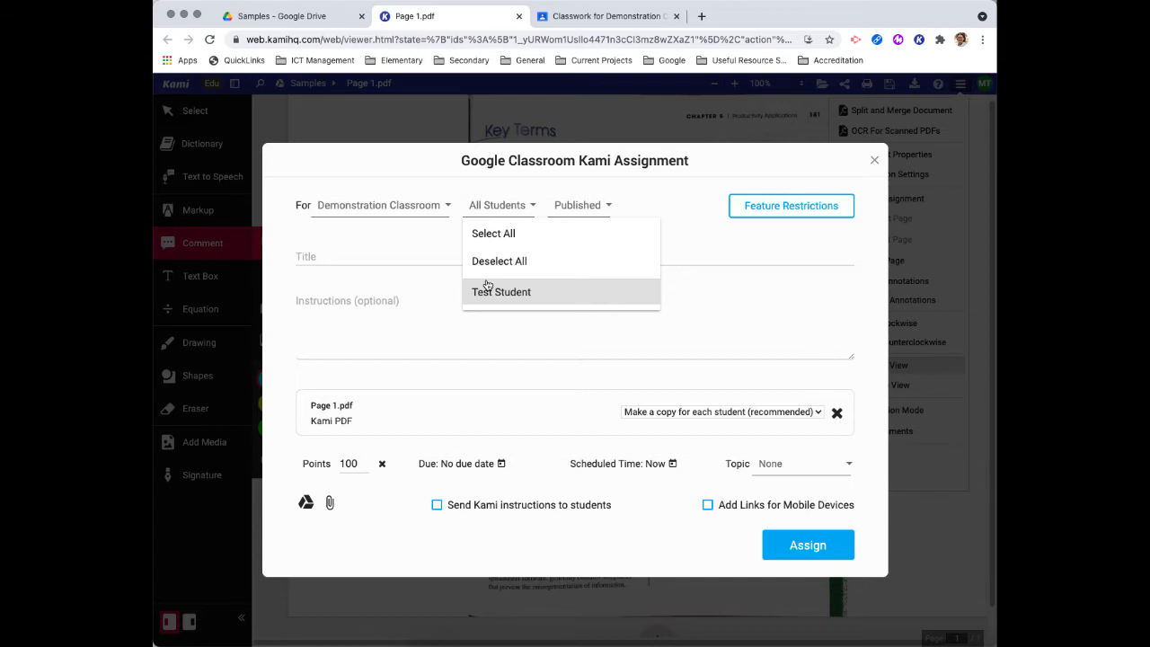
click(606, 207)
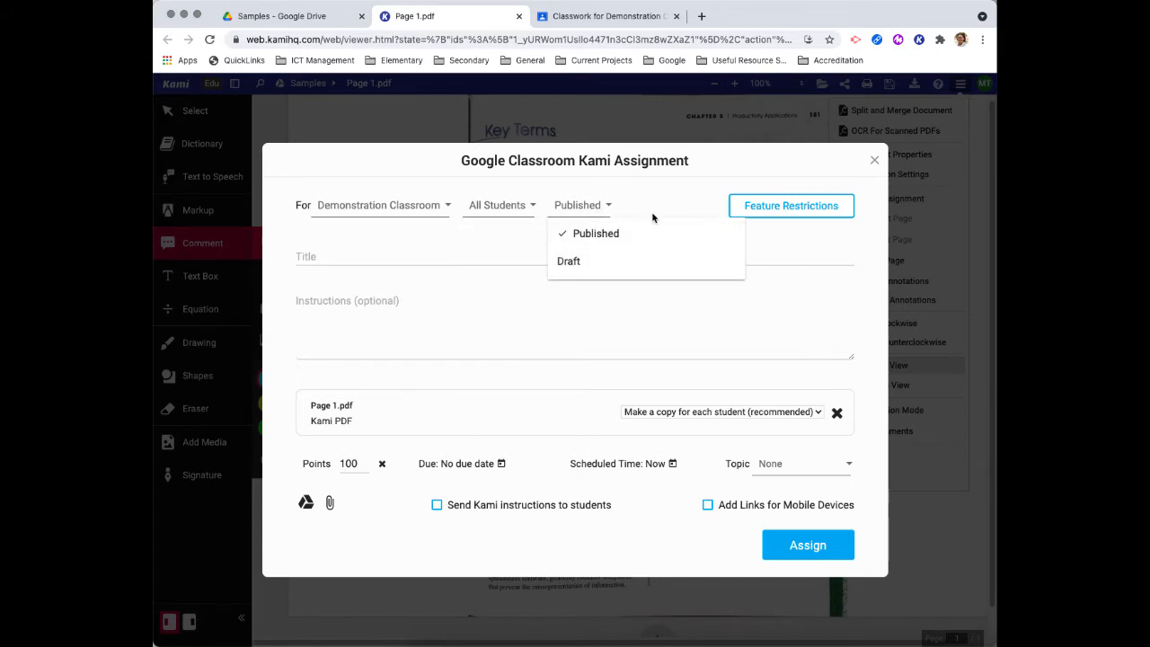
click(781, 209)
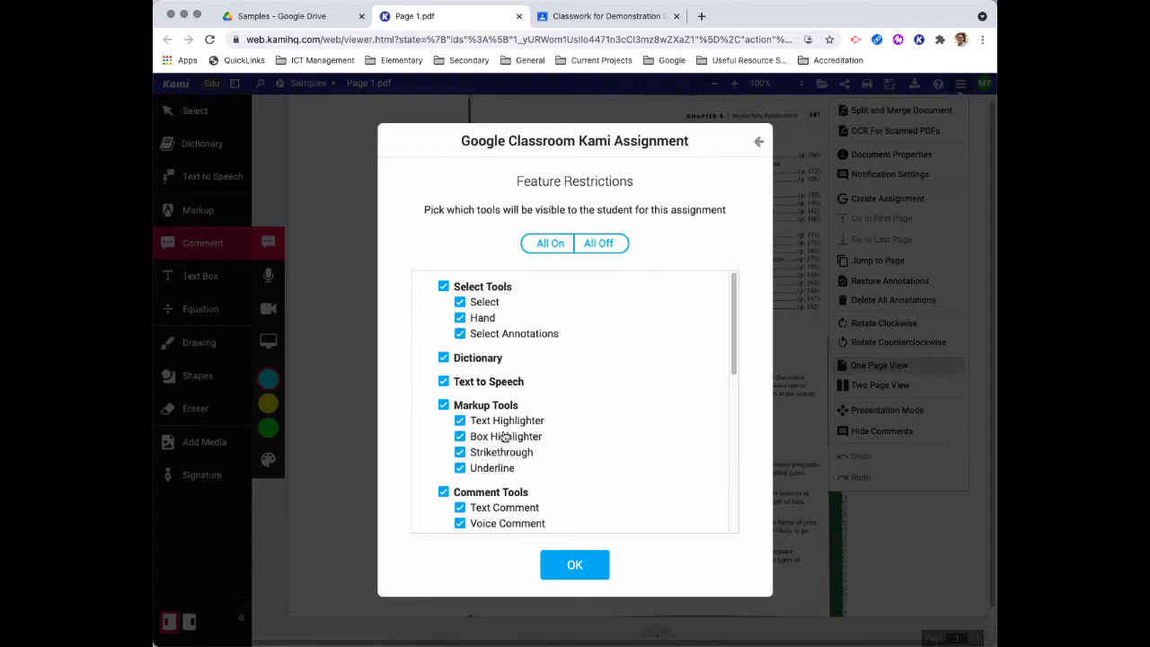
scroll(503, 437, down, 2)
scroll(504, 438, down, 6)
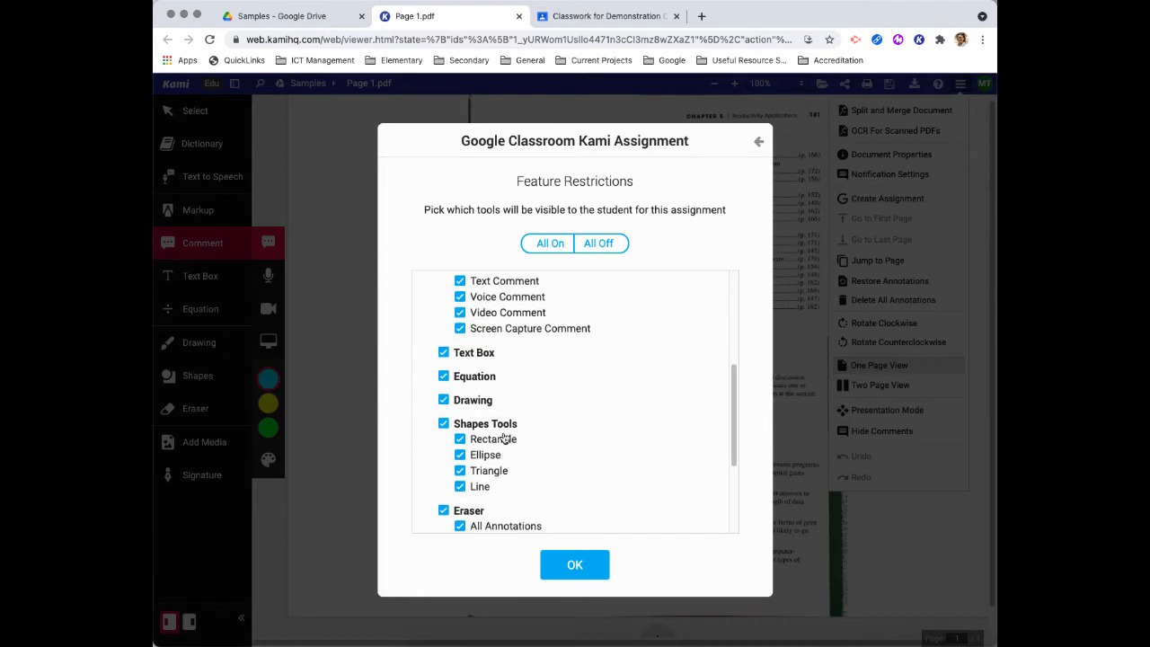
scroll(504, 437, down, 5)
scroll(505, 437, up, 13)
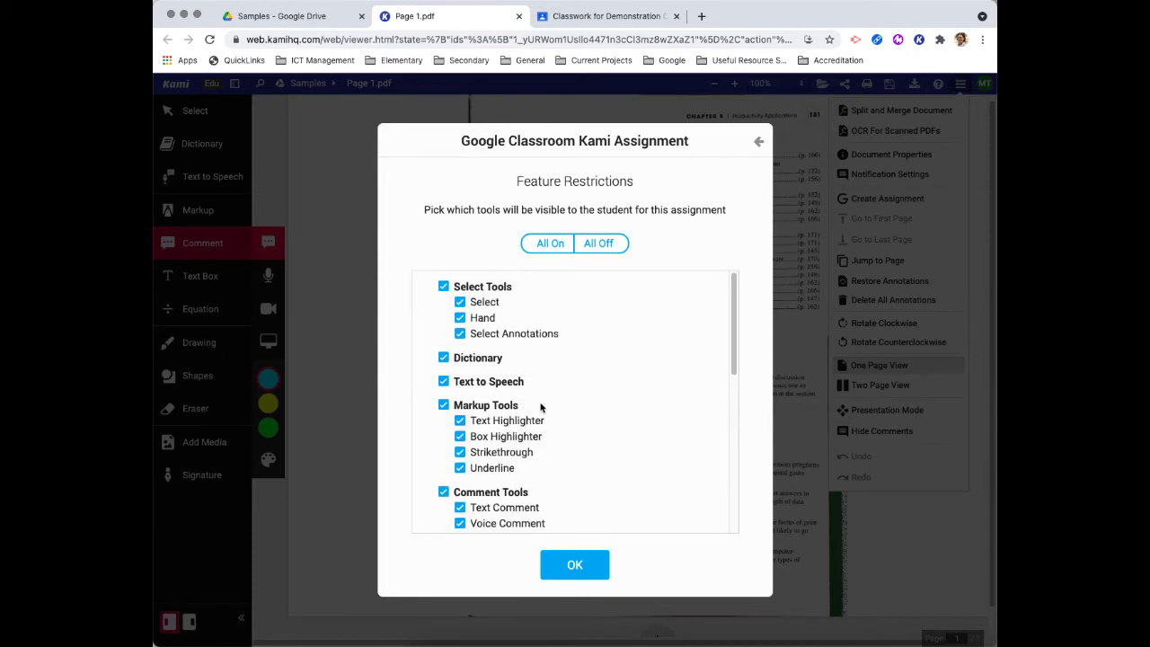
click(579, 571)
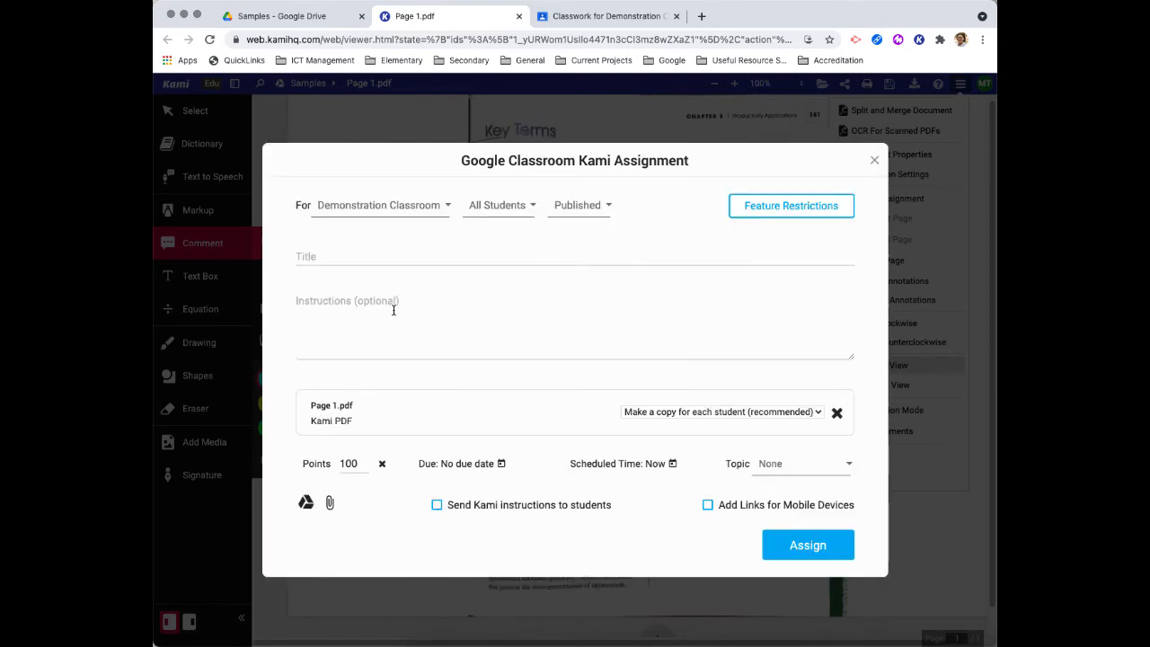
- Title the assignment Homework and keep the option to make a copy of Page 1.pdf for each student
click(336, 259)
text(Homework)
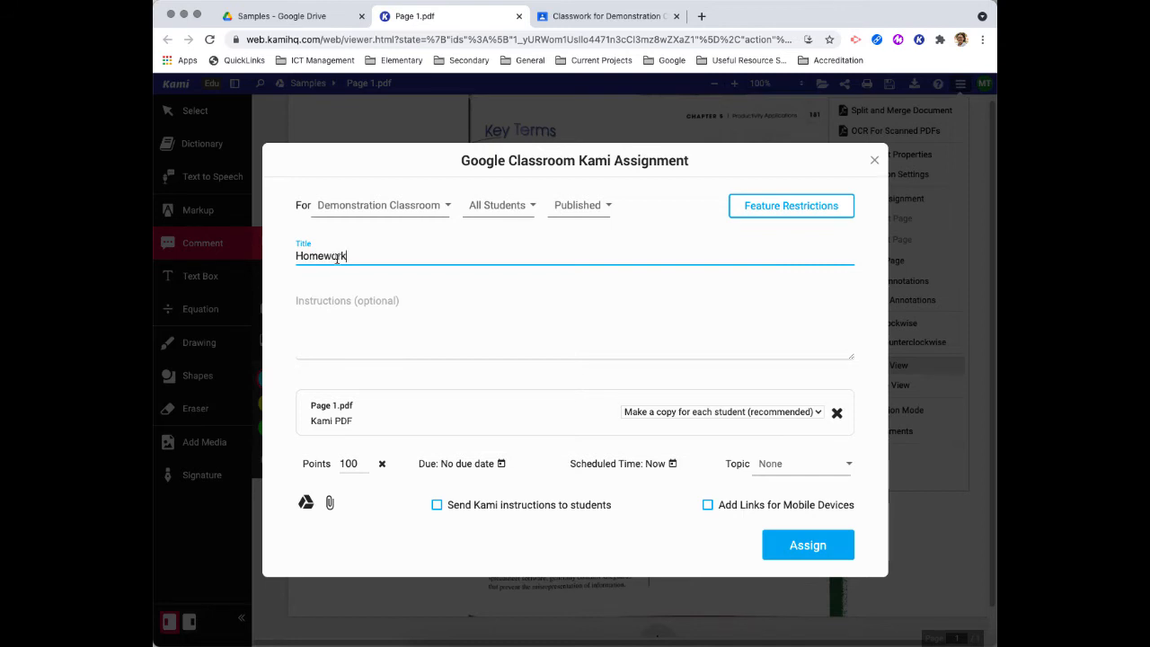
click(338, 300)
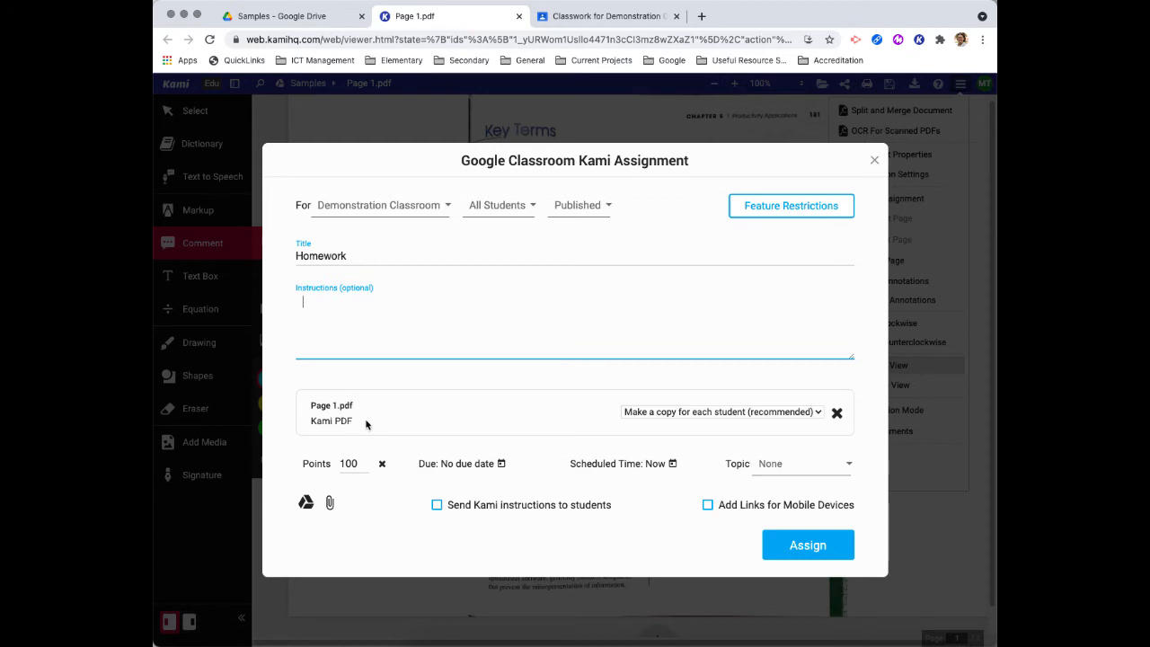
click(711, 414)
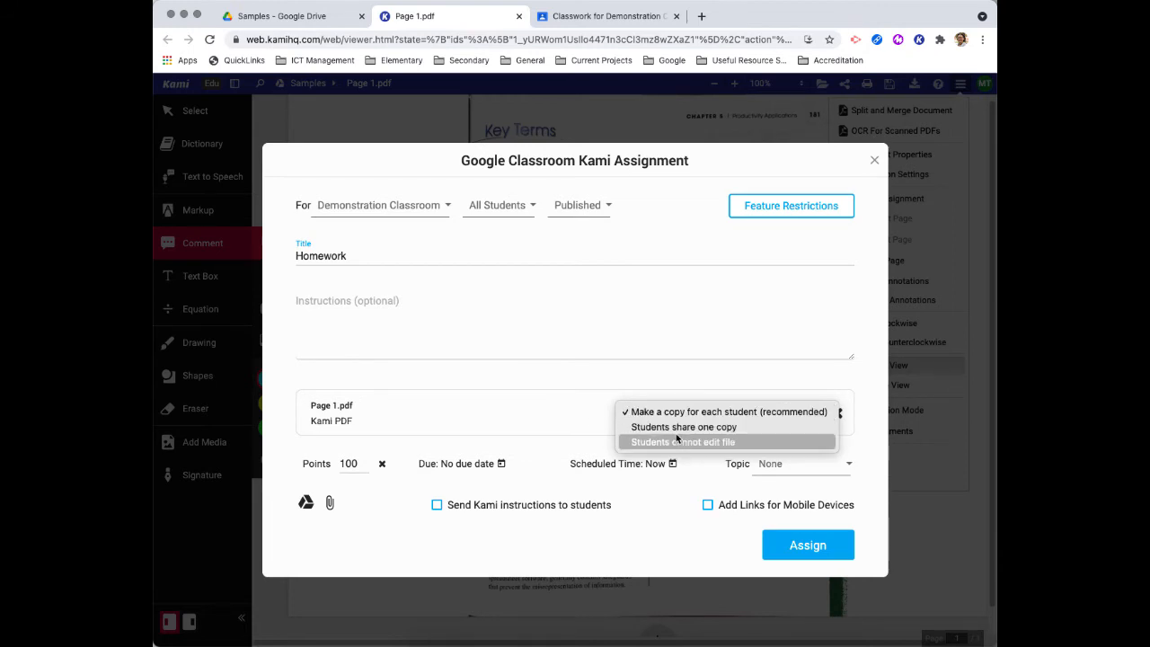
click(556, 410)
- Make the assignment ungraded and file it under the Week 1 Work topic
click(381, 464)
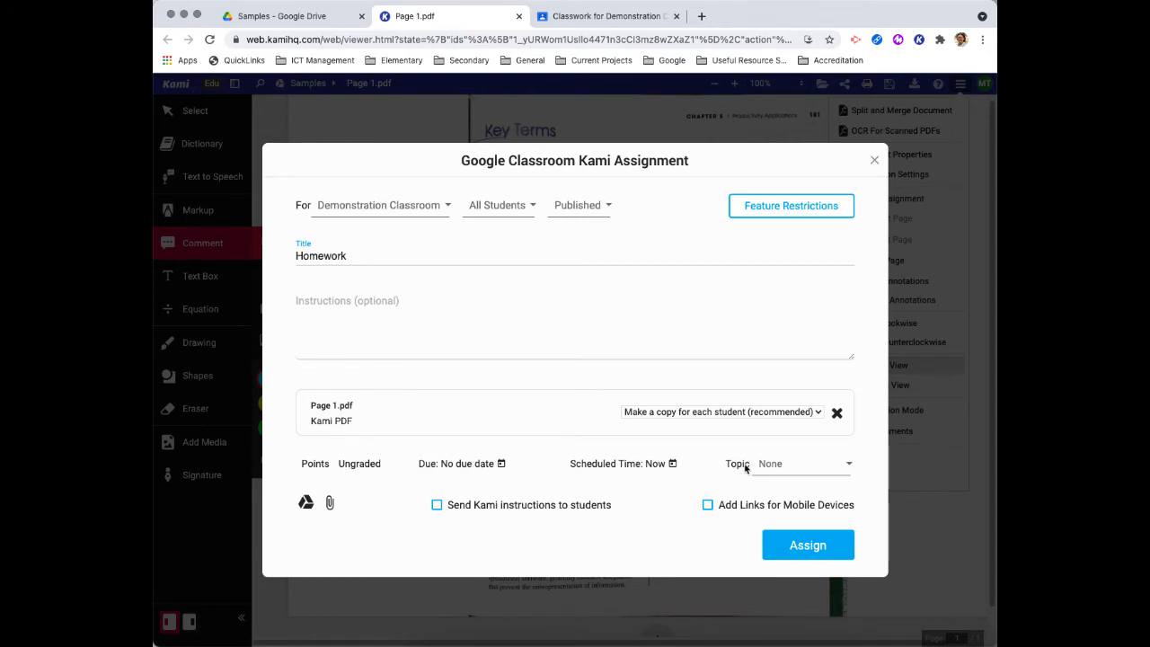
click(845, 465)
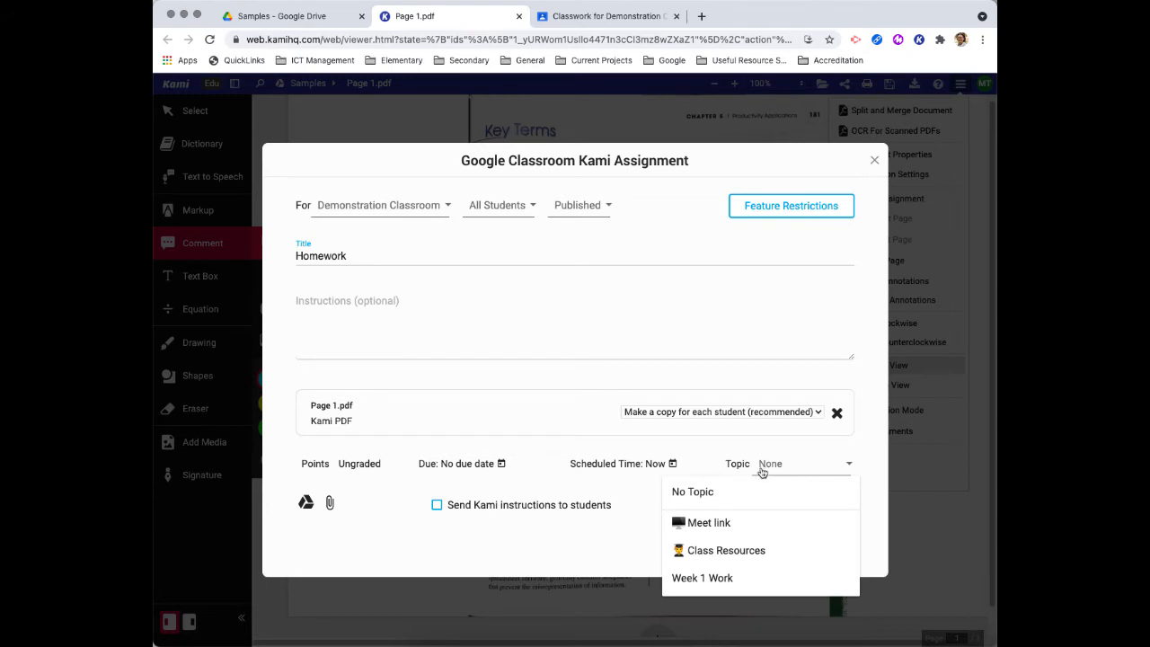
click(709, 581)
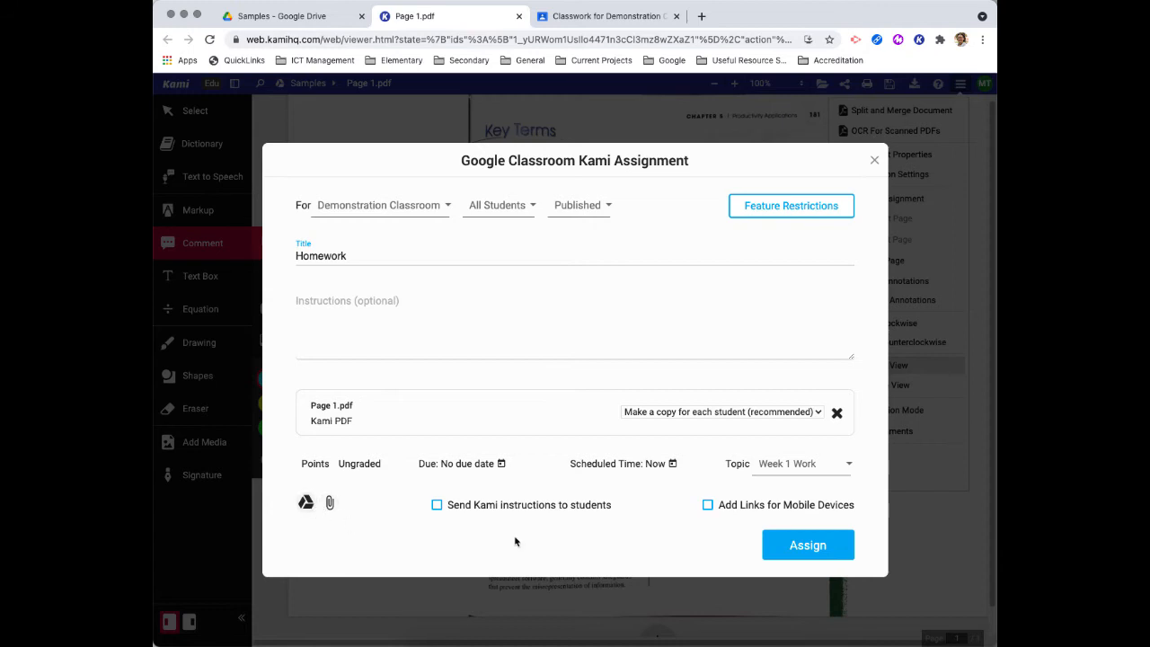
- Assign Homework to the class and open its entry under Week 1 Work in Google Classroom
click(805, 548)
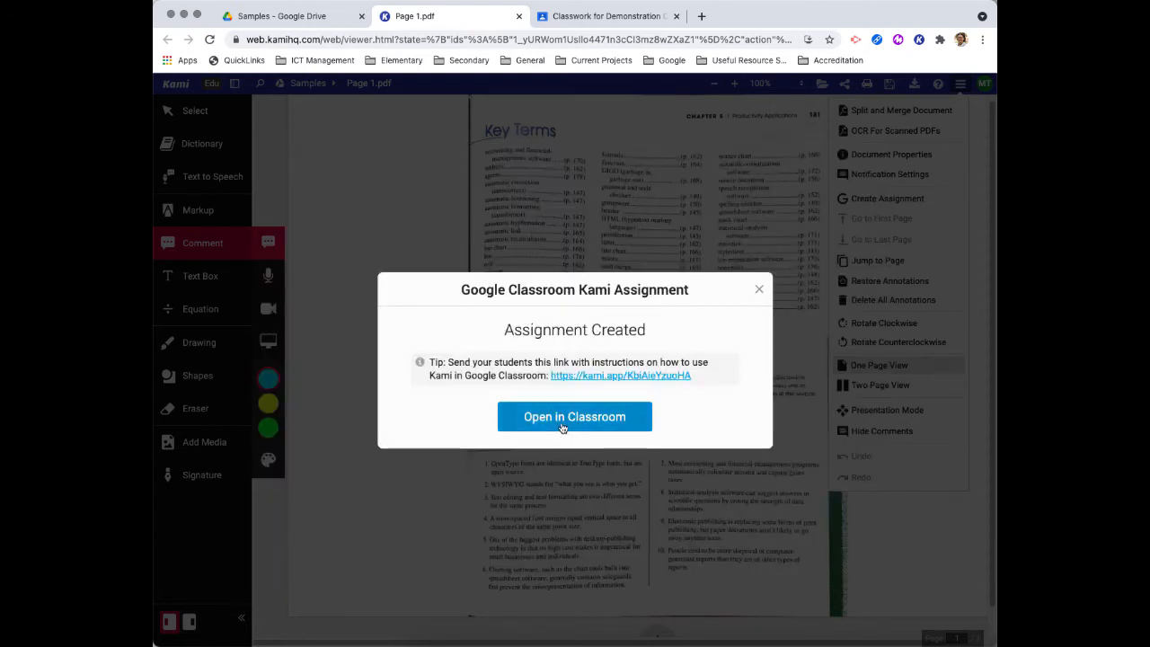
click(565, 427)
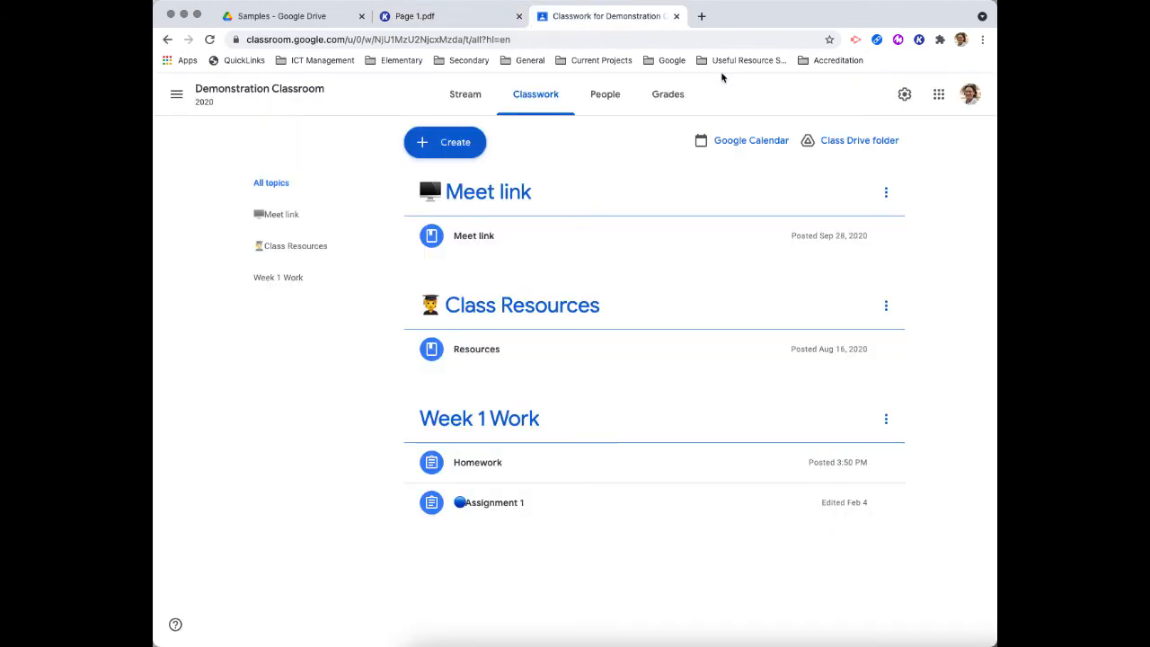
click(506, 470)
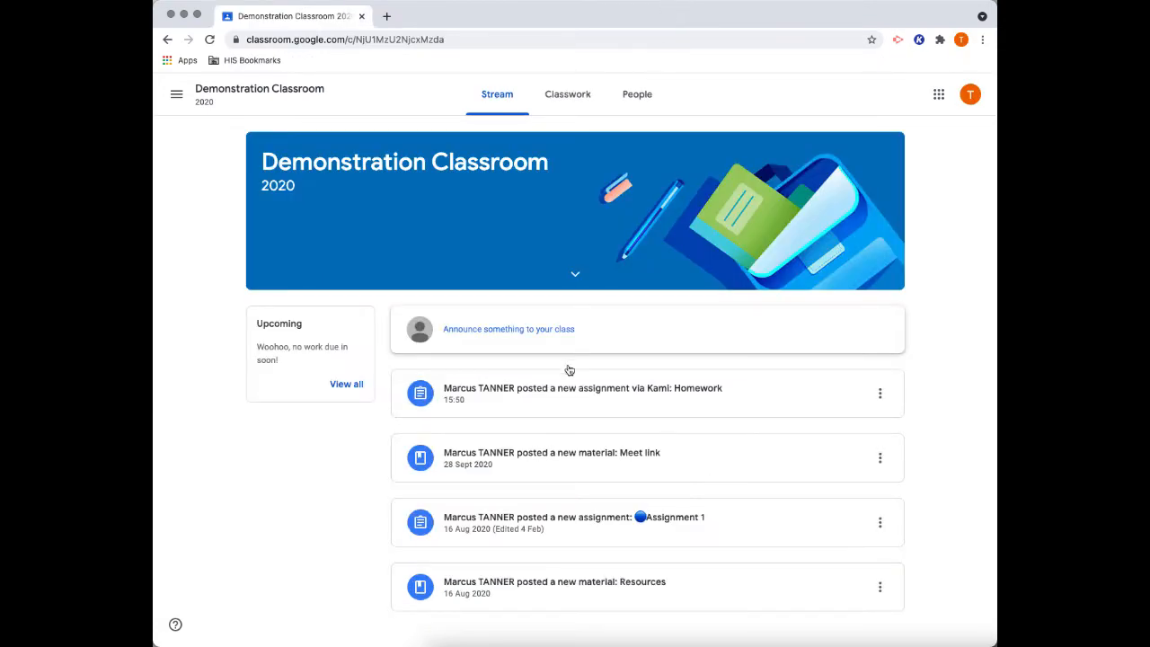
- In the student's Classroom, open the Homework copy of Page 1.pdf with Kami and decline text recognition
click(542, 399)
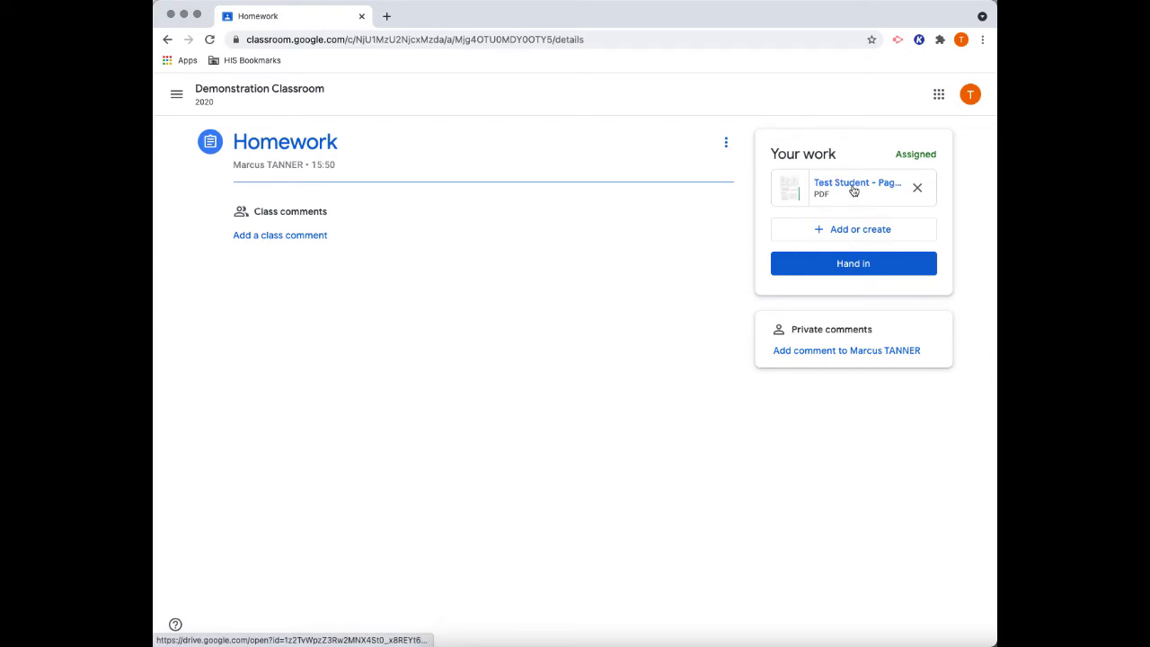
click(854, 187)
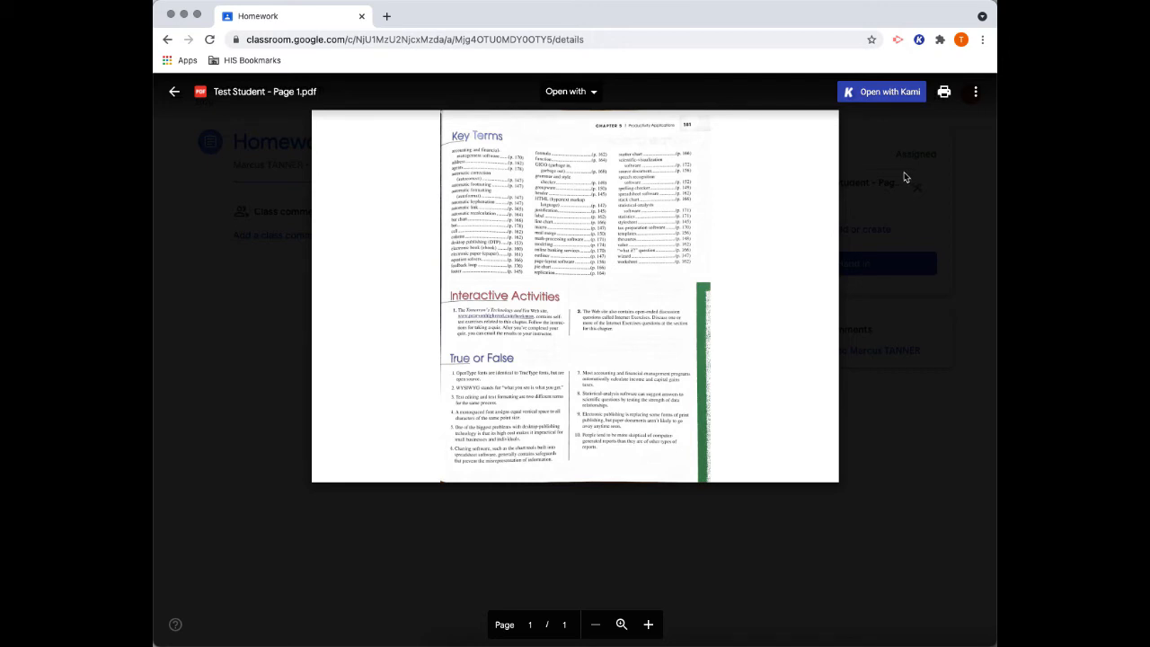
click(881, 95)
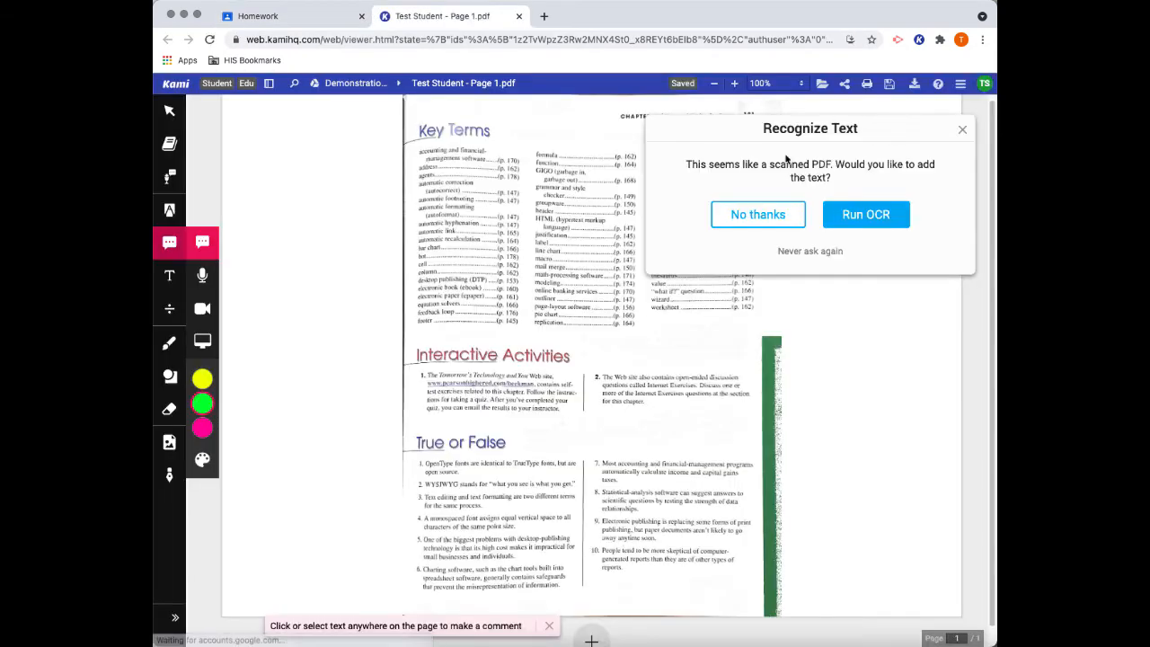
click(780, 212)
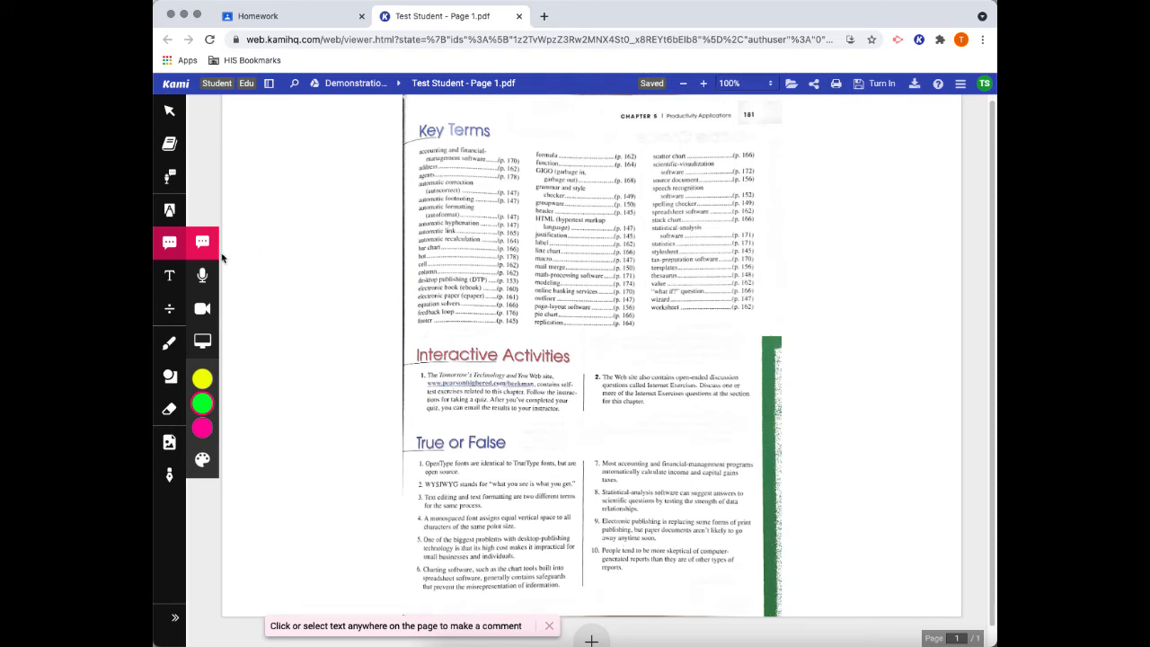
- Examine the Comment, Text Box and Markup tools available to the student alongside the page's questions
click(169, 243)
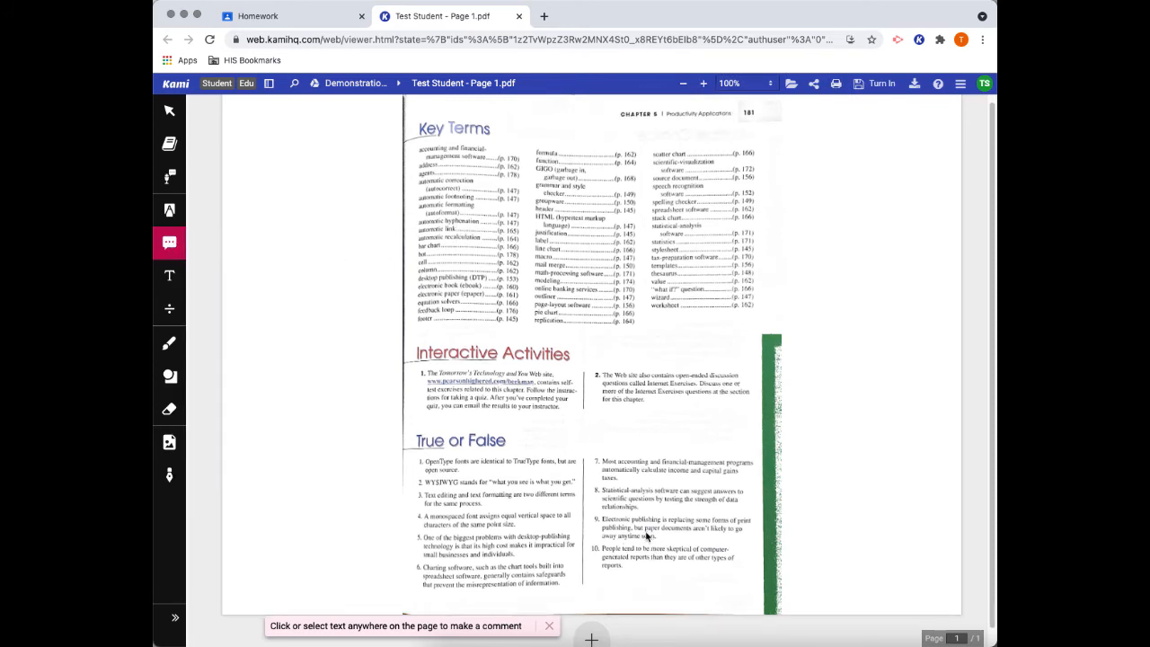
scroll(621, 494, down, 1)
scroll(621, 494, up, 1)
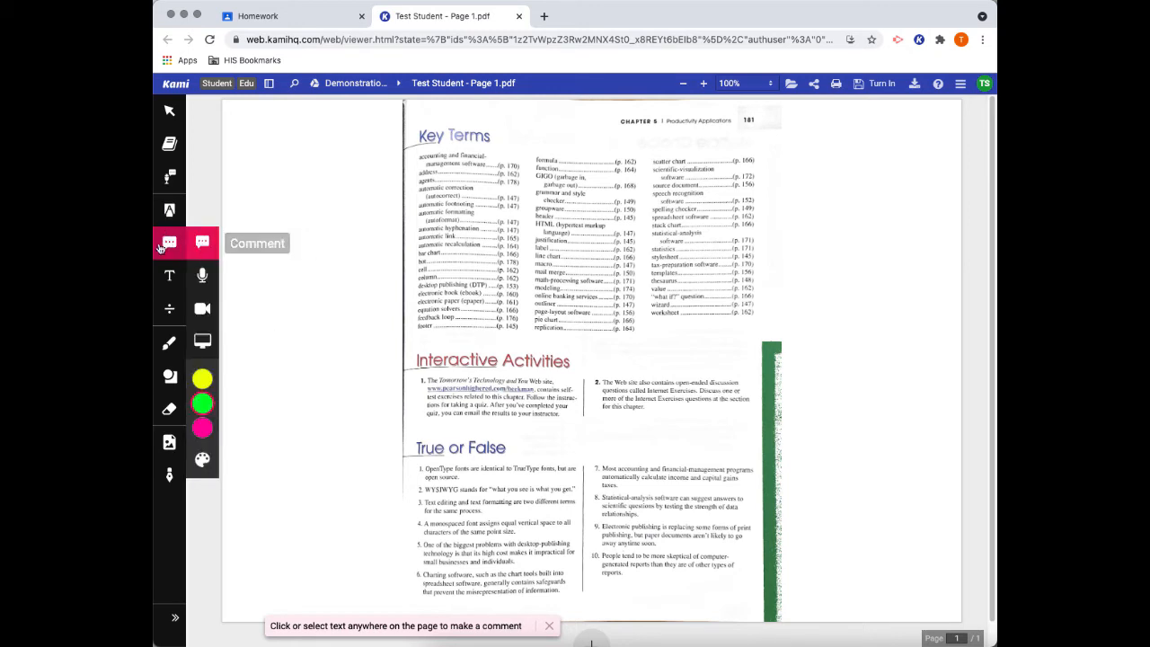
click(202, 243)
click(170, 276)
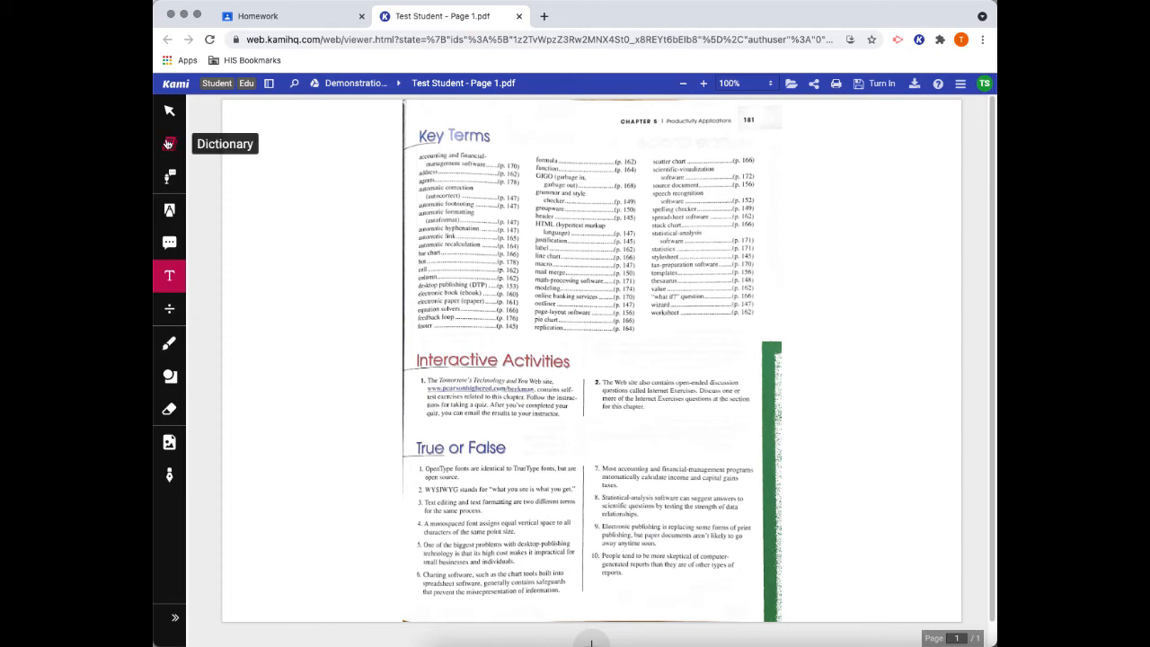
click(167, 219)
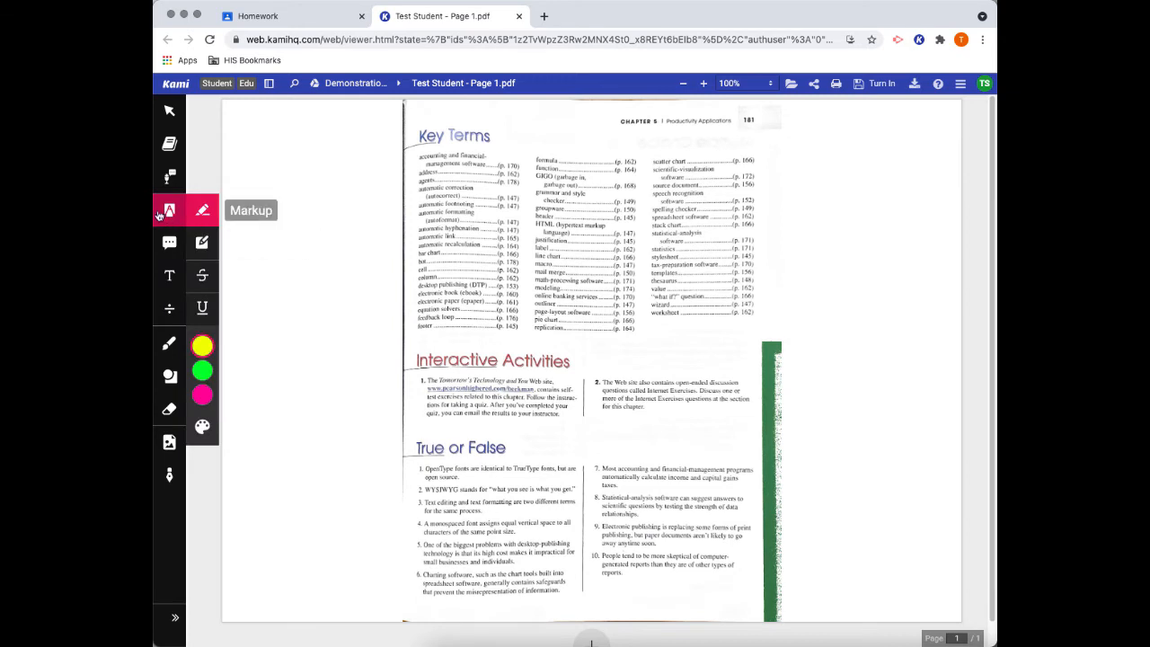
click(162, 214)
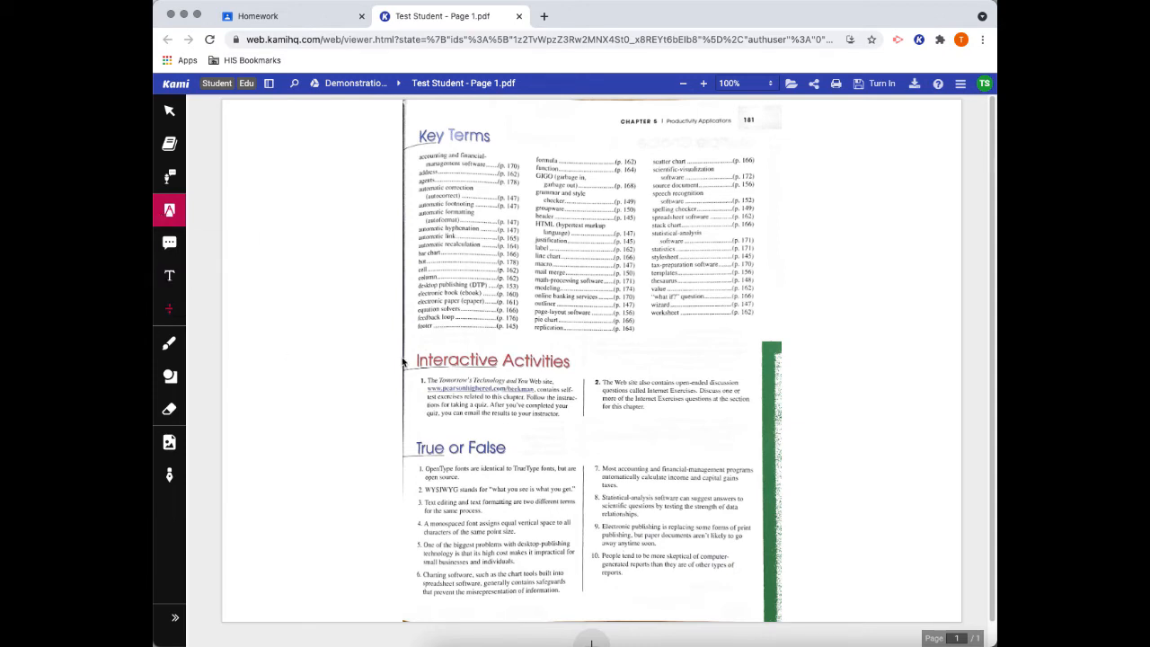
scroll(468, 382, down, 1)
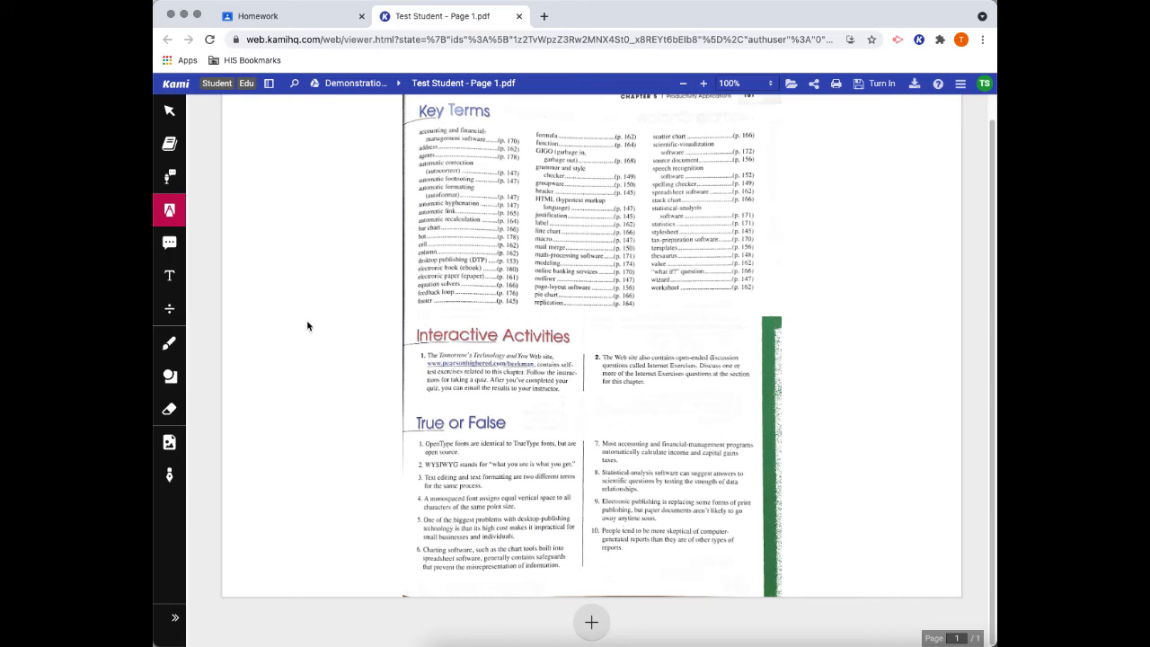
- Add the text comment "This is true." at True or False question 1
click(169, 242)
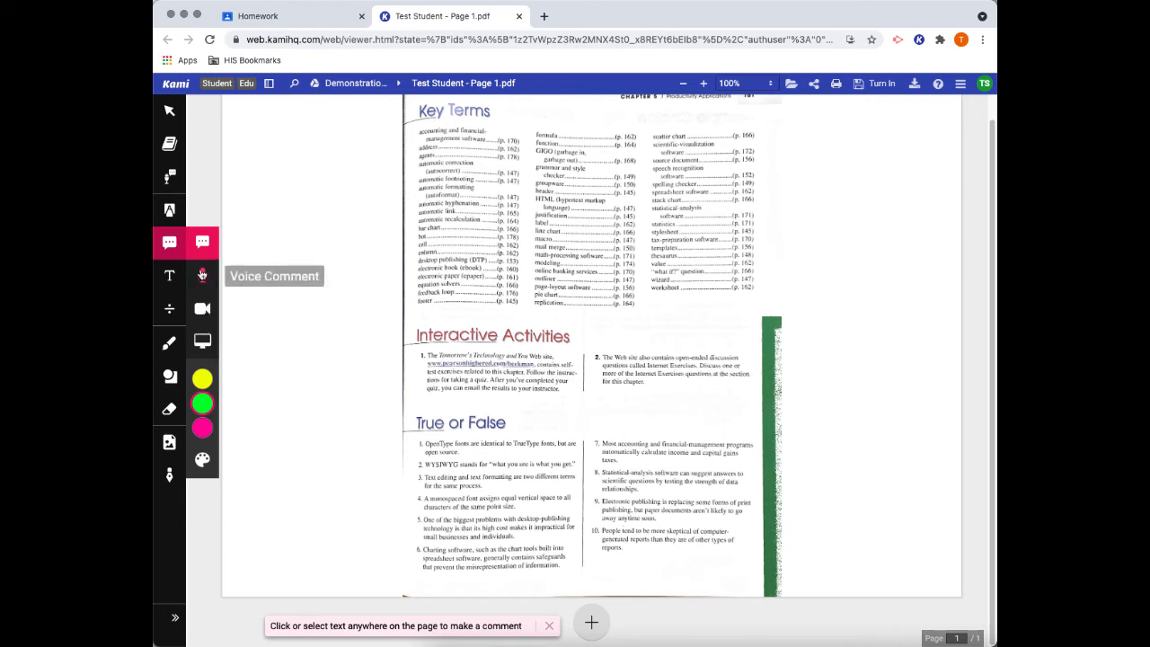
click(421, 452)
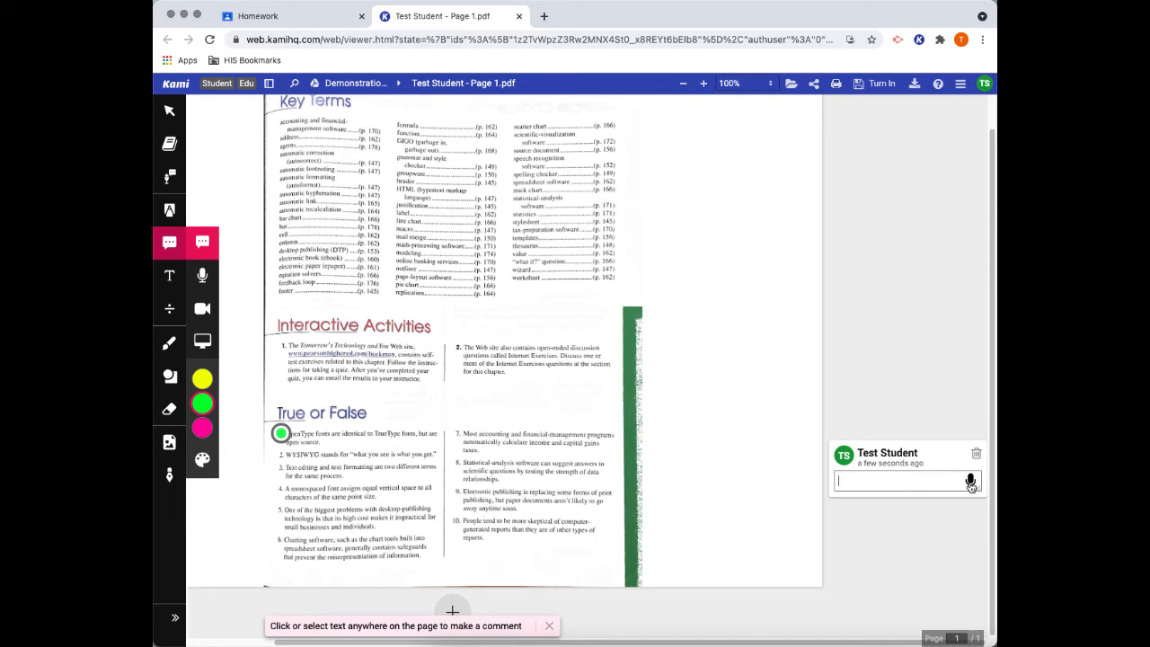
text(This is true.)
key(Return)
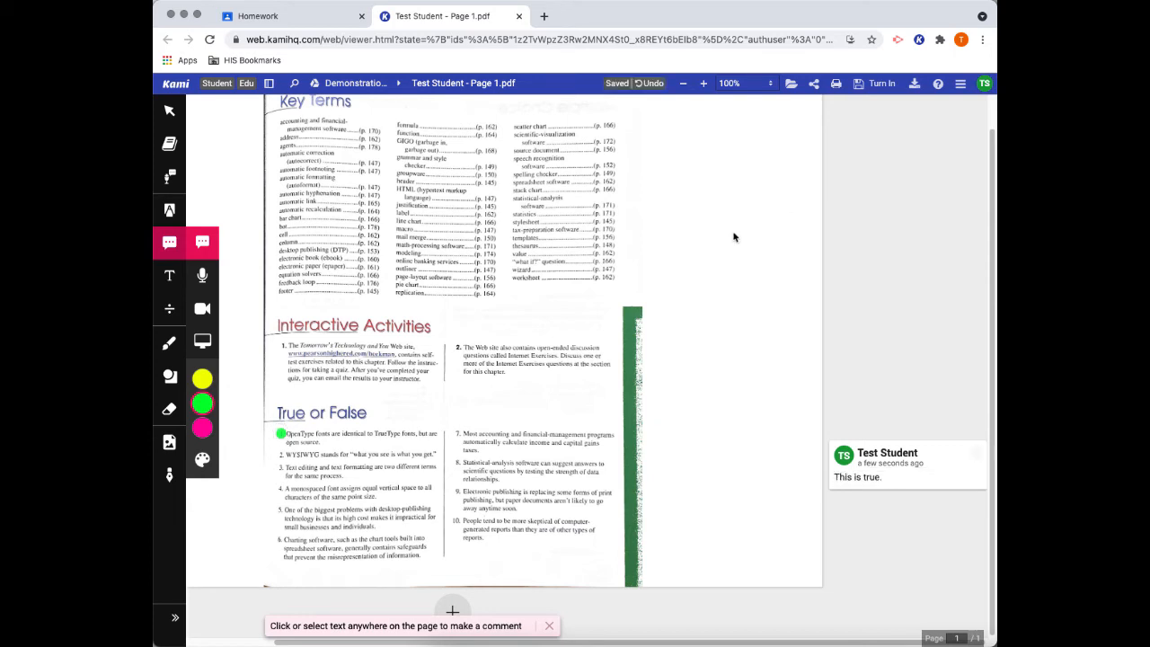
- Turn in the Homework from Kami, authorizing Google Drive saving with the student's account
click(873, 85)
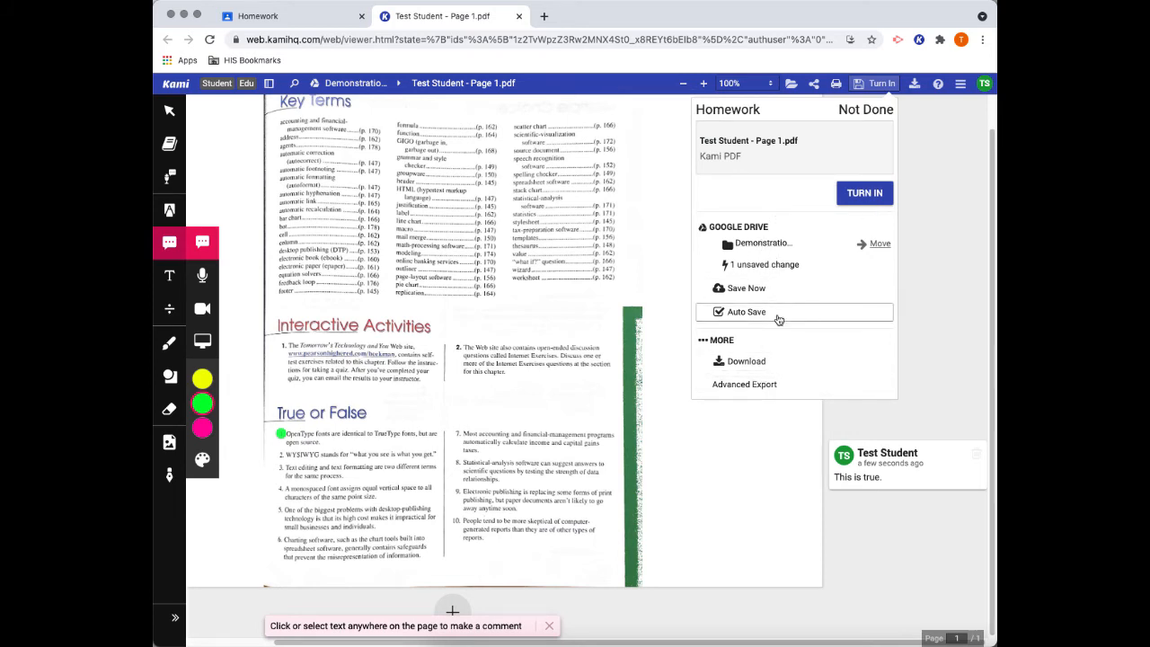
click(864, 199)
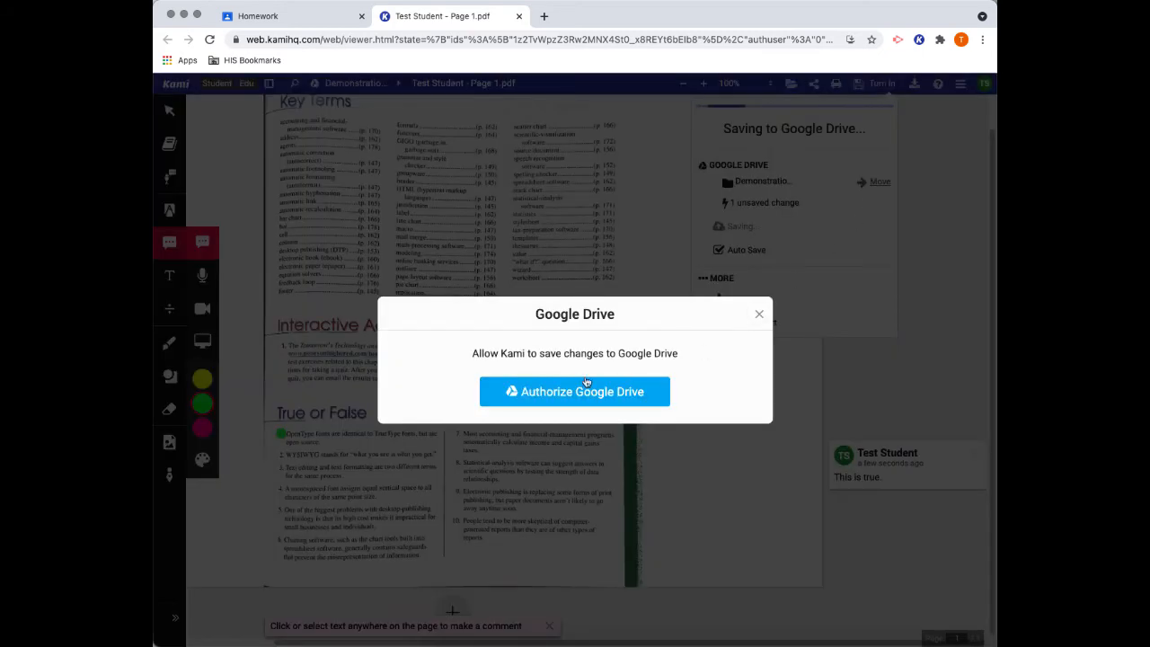
click(555, 394)
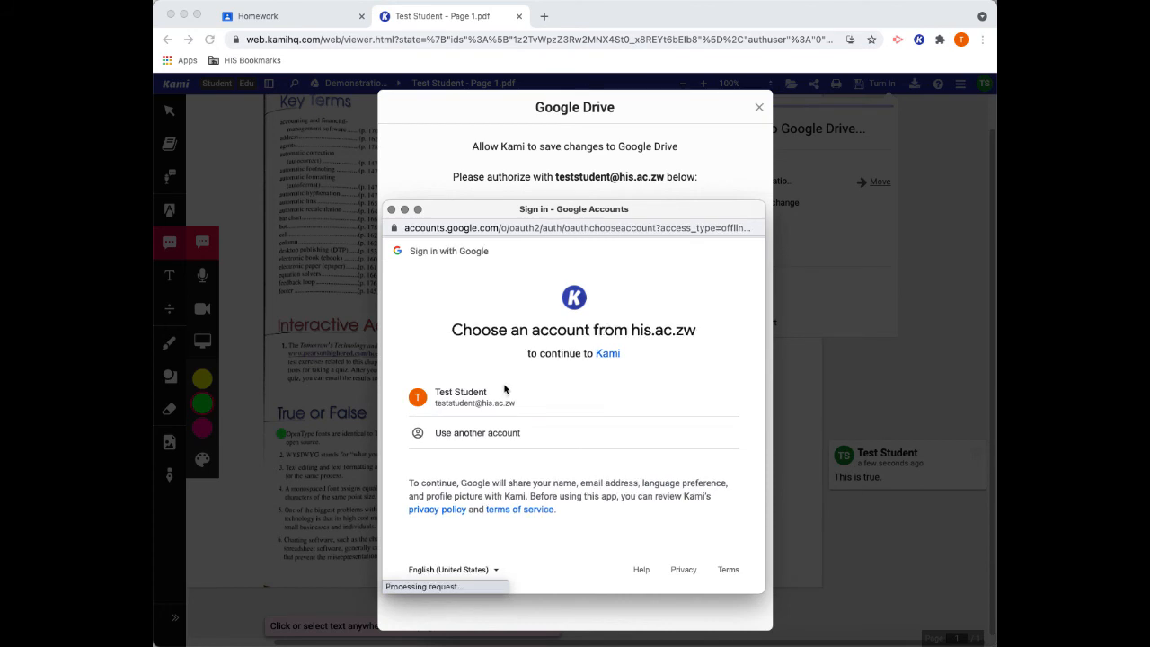
click(471, 401)
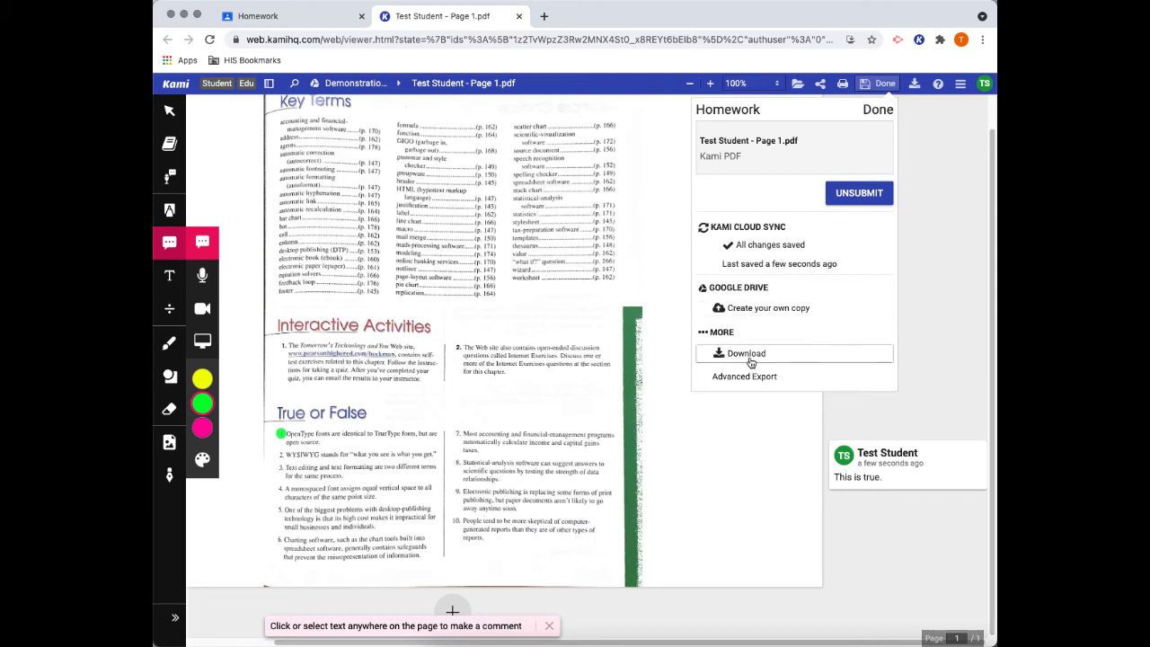
click(881, 84)
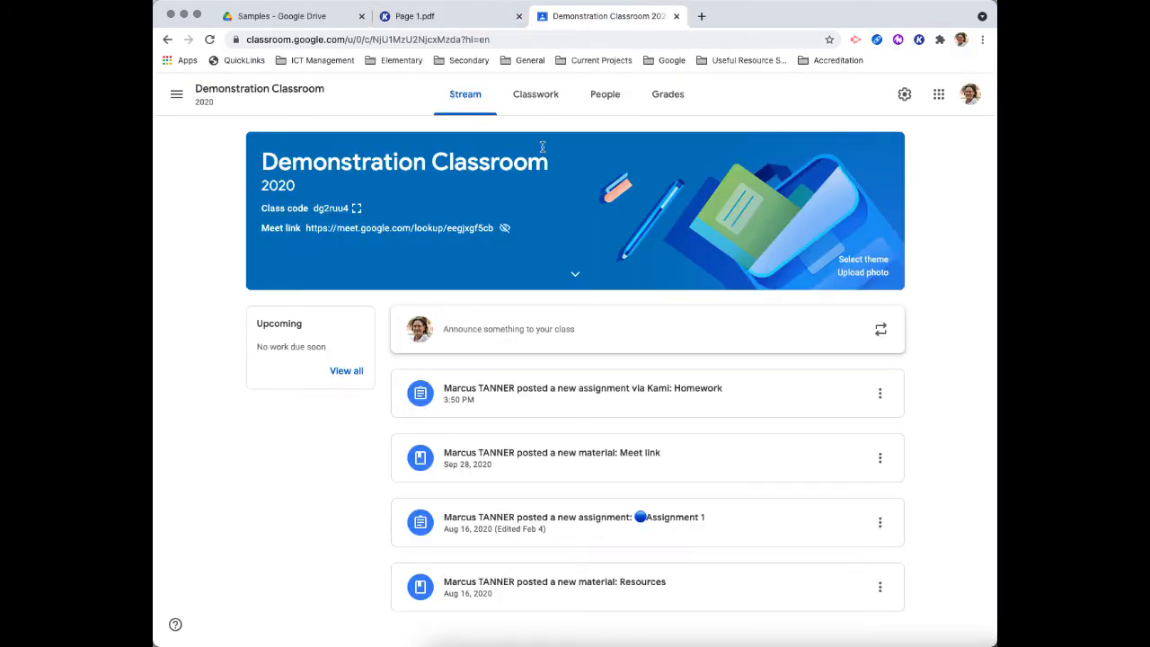
- As teacher, open the student's turned-in Page 1.pdf from the Homework assignment under Week 1 Work
click(533, 96)
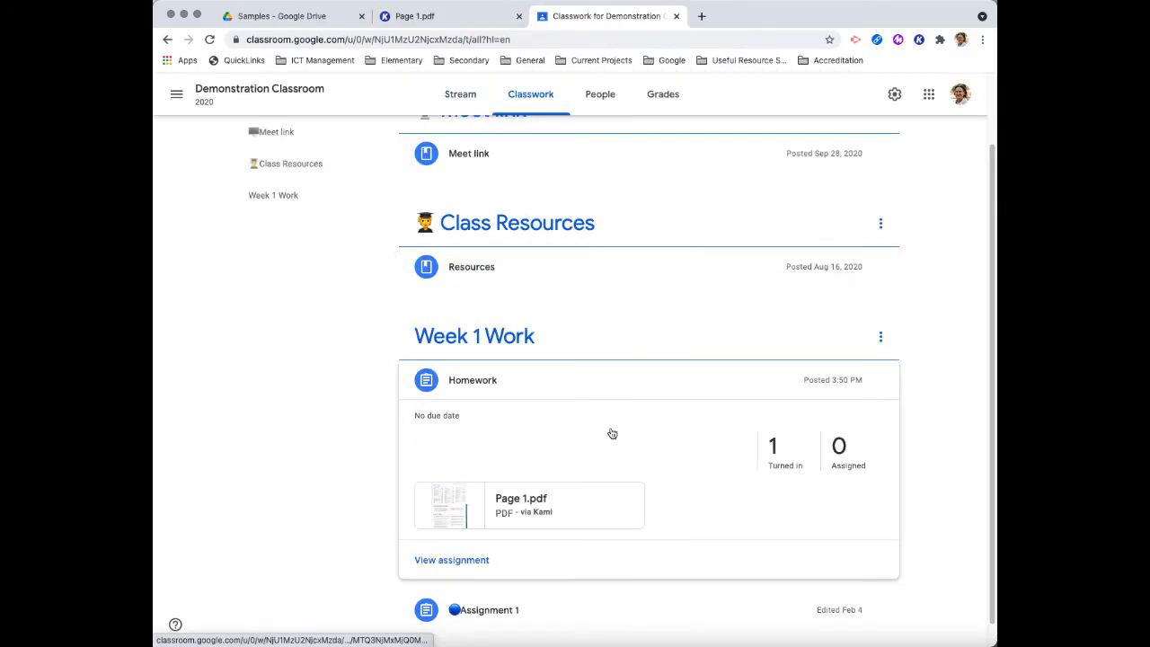
scroll(613, 434, down, 1)
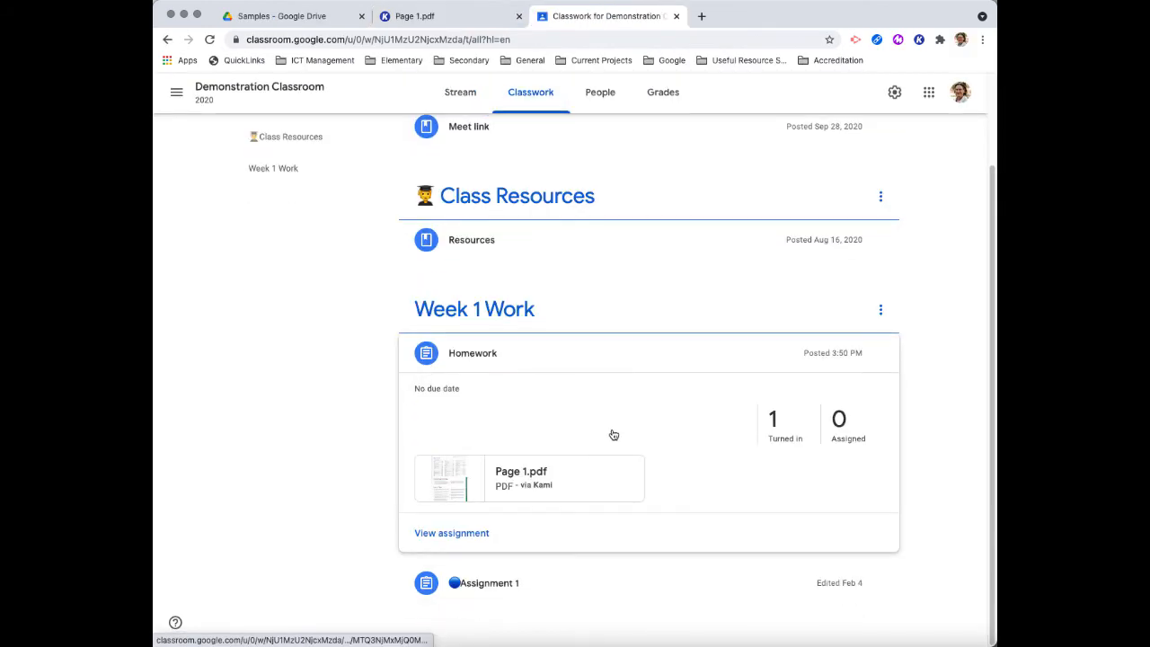
click(444, 539)
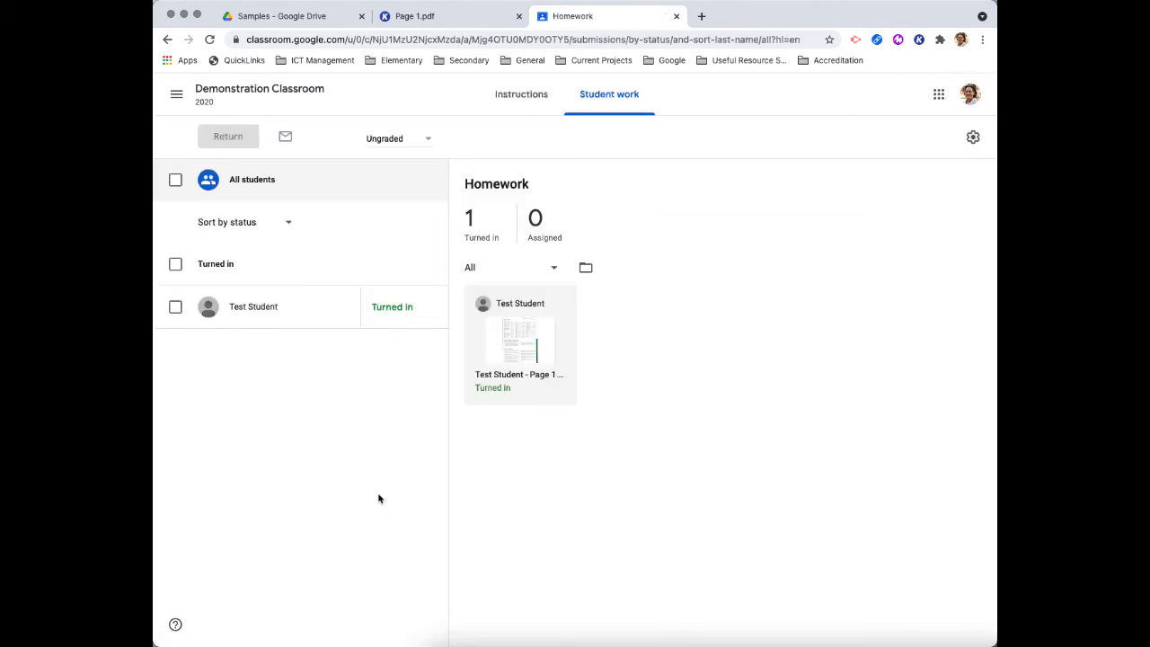
click(509, 342)
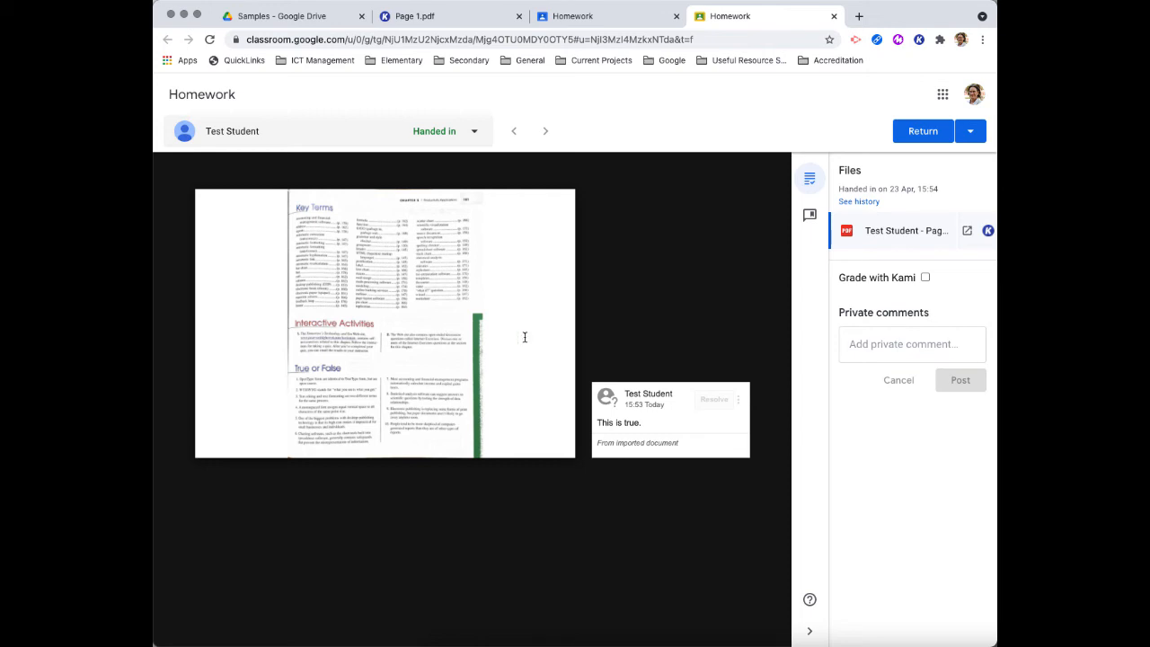
- Turn on Grade with Kami for the submission and collapse the grading sidebar to view the student's comment at True or False question 1
click(925, 278)
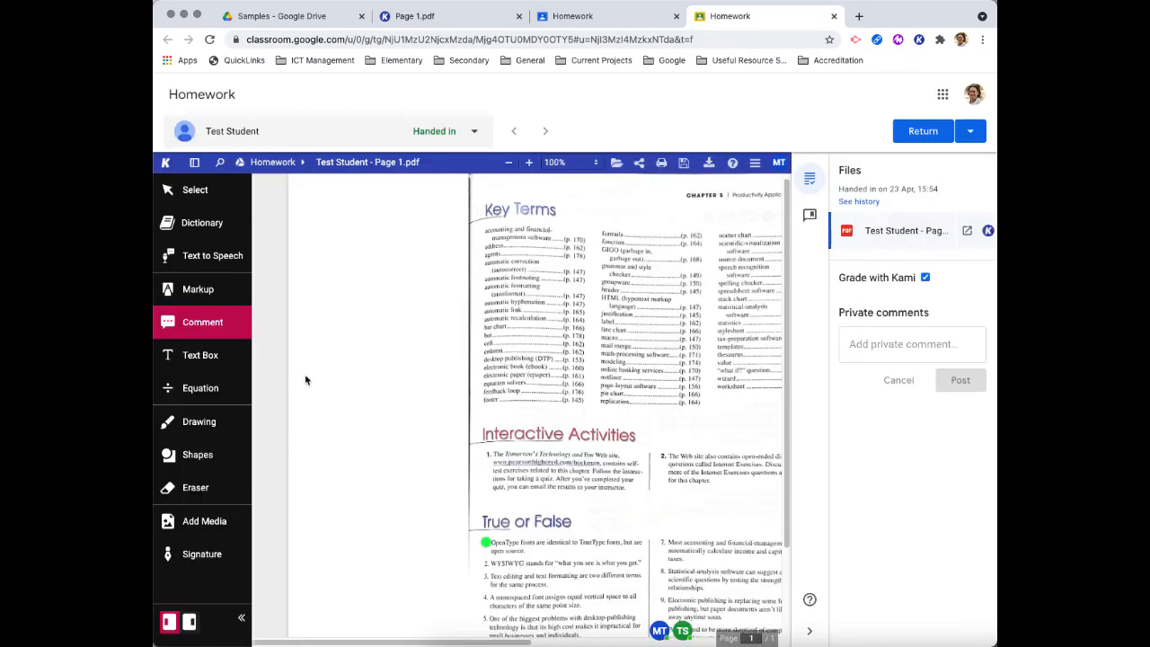
scroll(504, 336, right, 5)
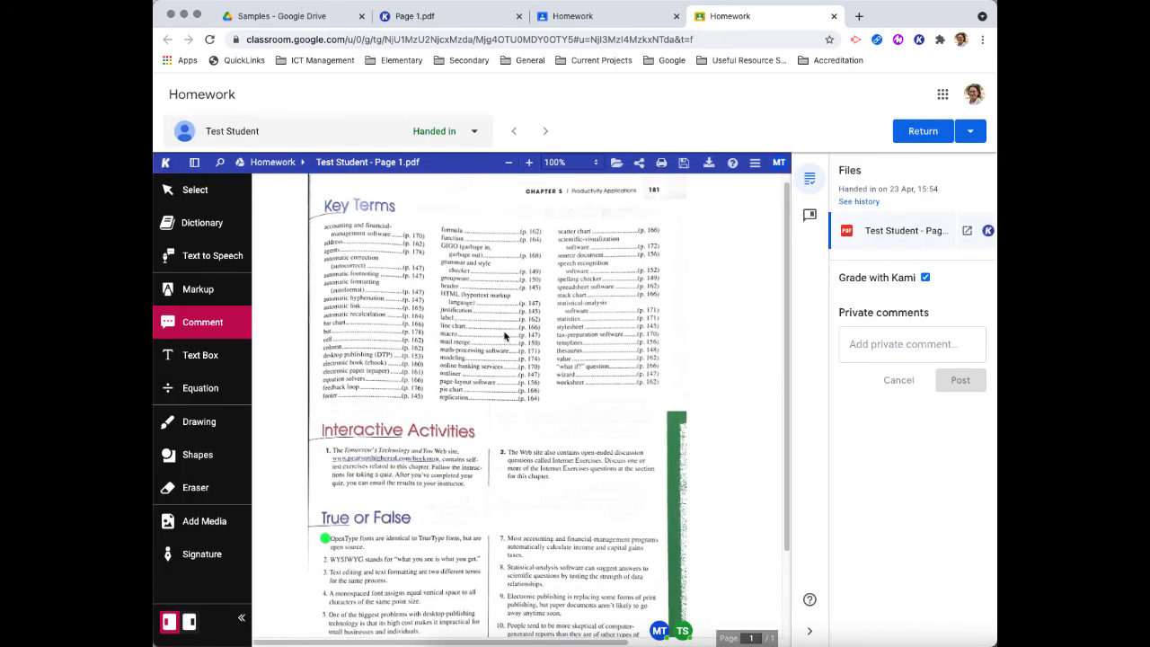
scroll(523, 357, up, 1)
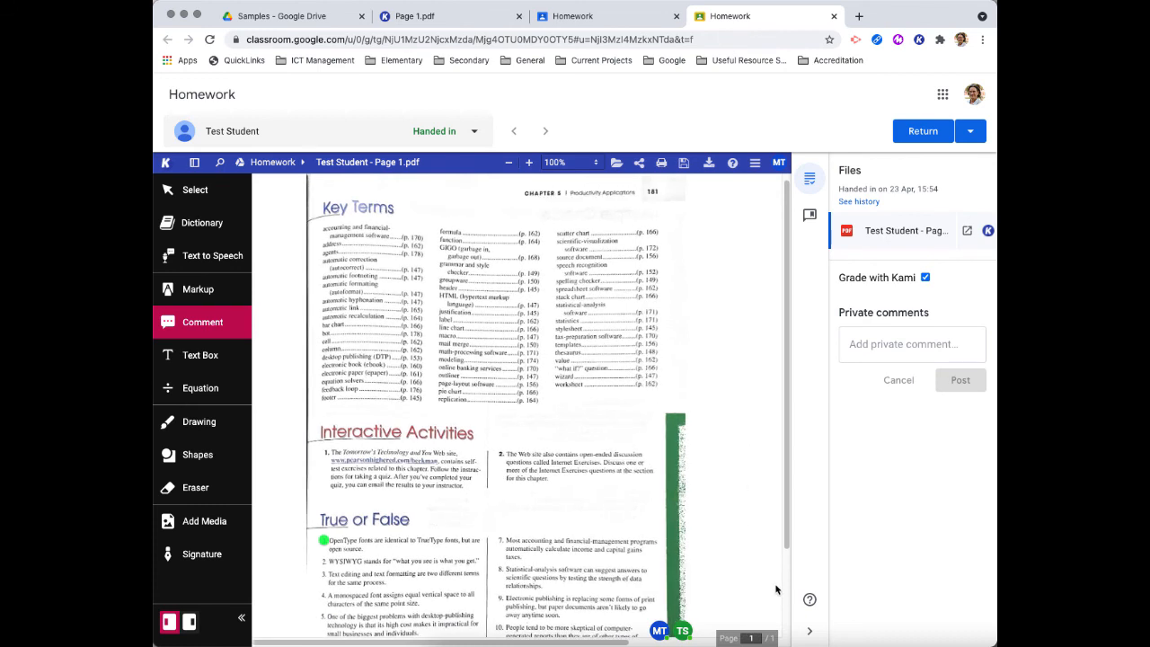
click(808, 636)
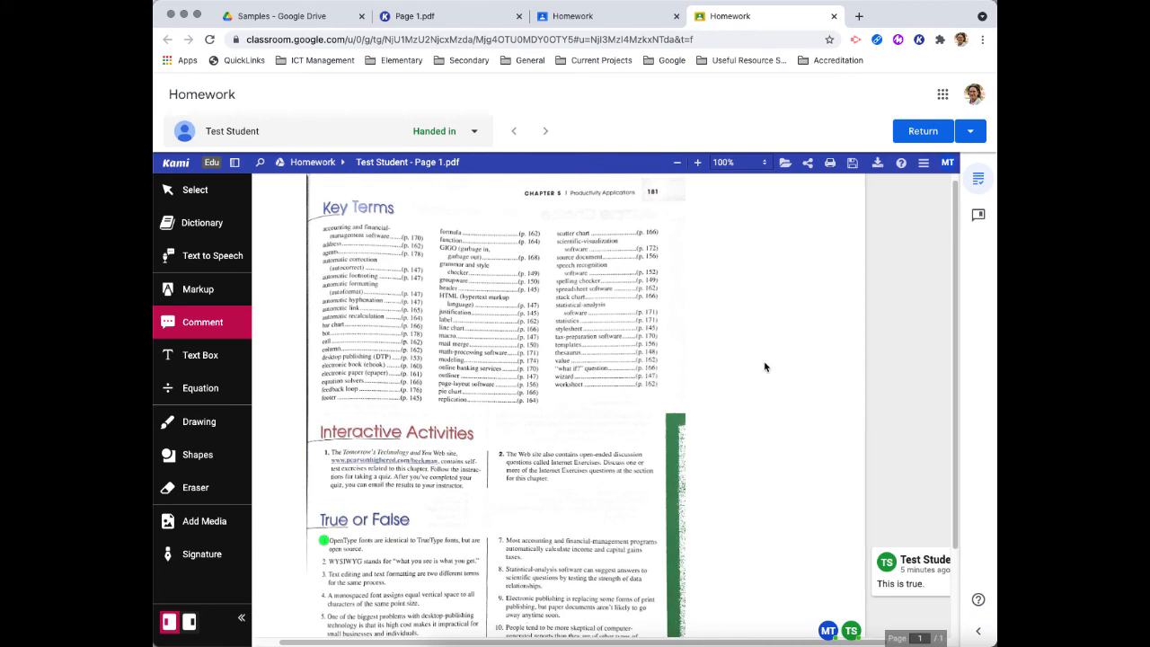
scroll(771, 515, right, 1)
mouse_move(832, 584)
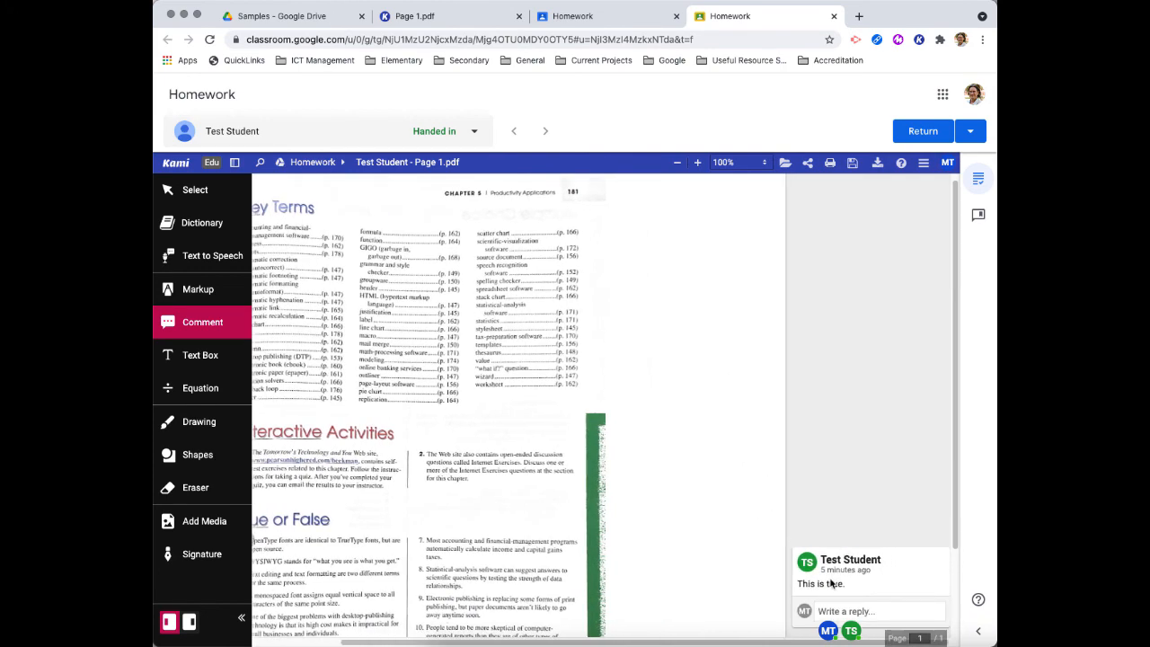
scroll(718, 583, left, 1)
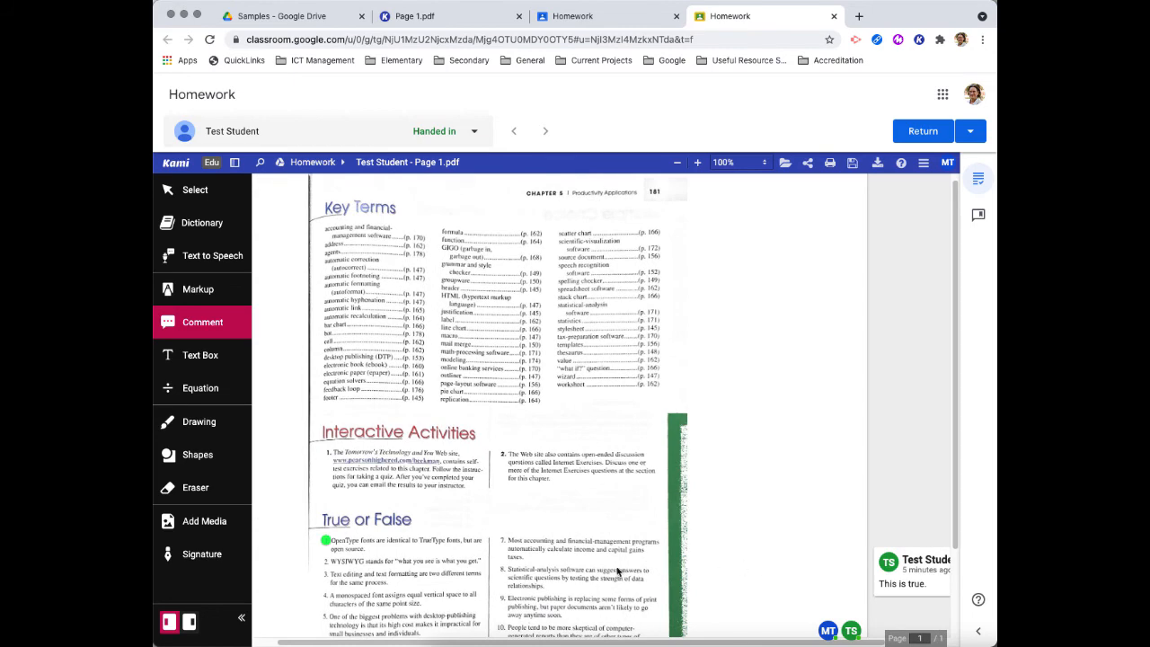
click(326, 540)
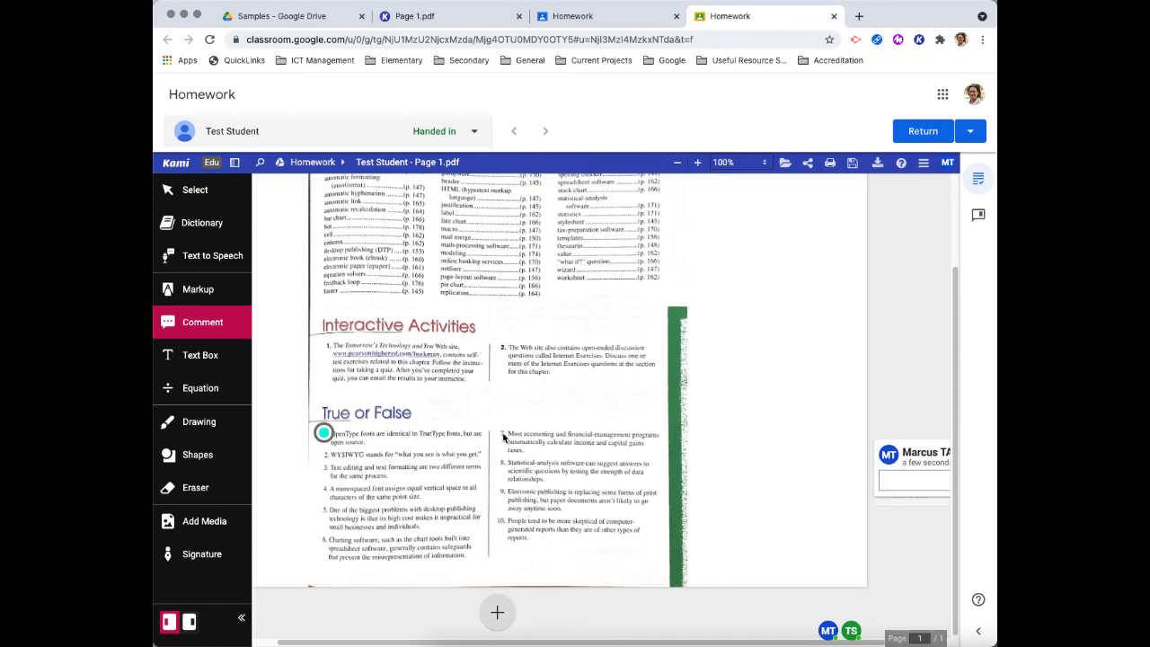
scroll(873, 459, right, 1)
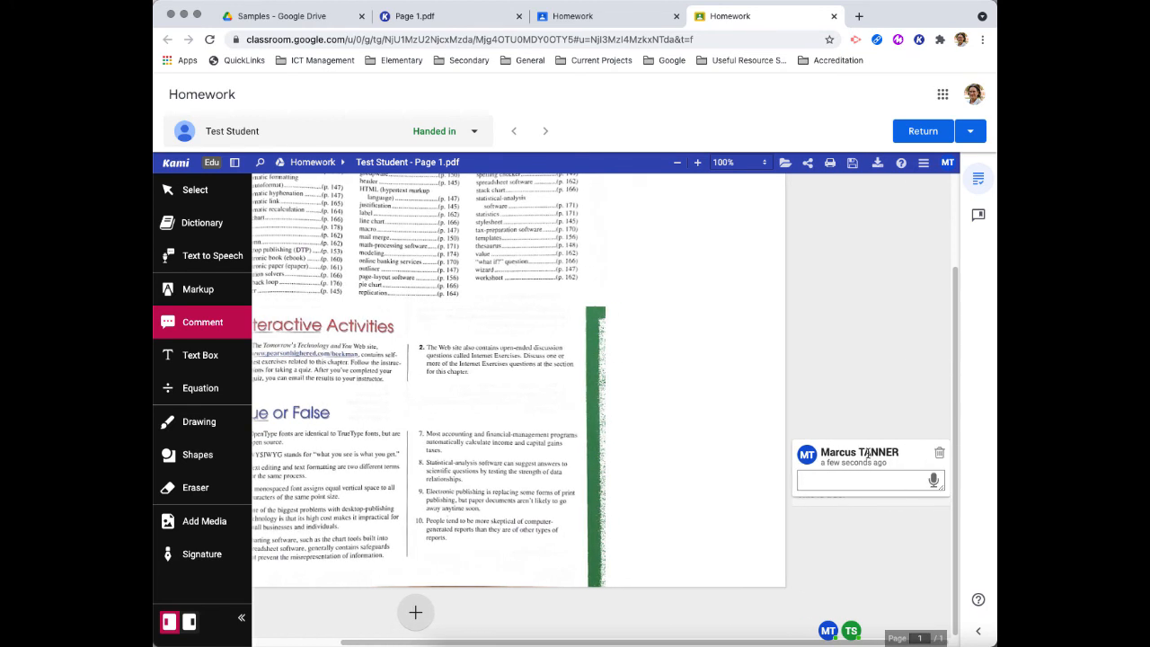
click(937, 455)
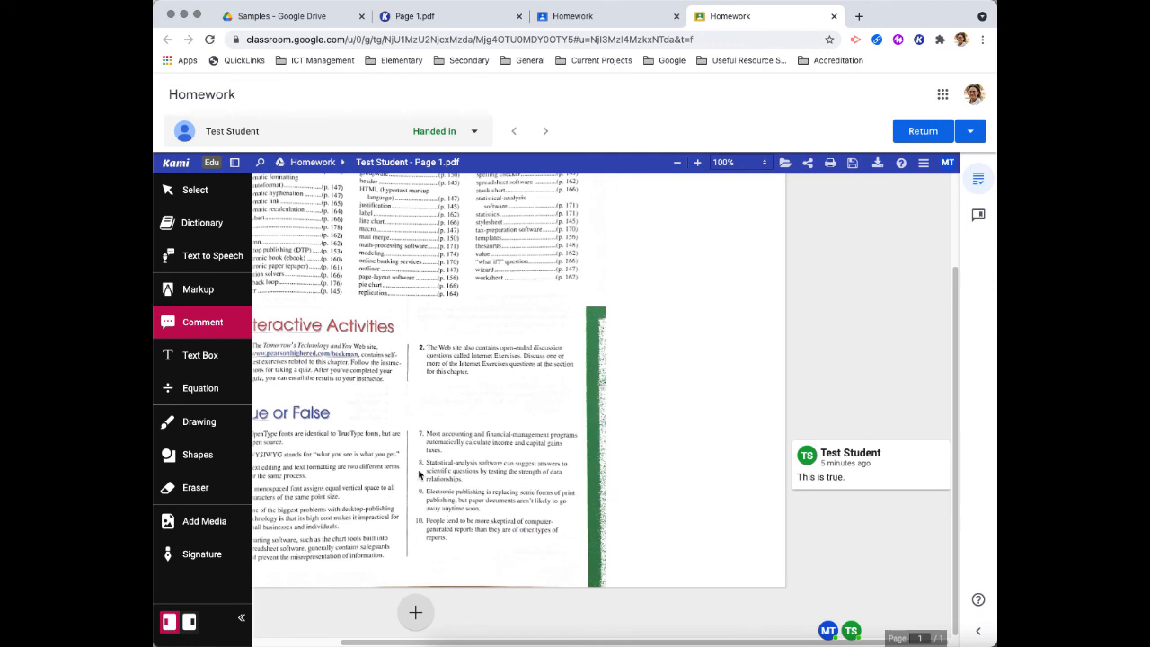
- Open a reply to the student's "This is true." comment at True or False question 1
scroll(419, 475, left, 1)
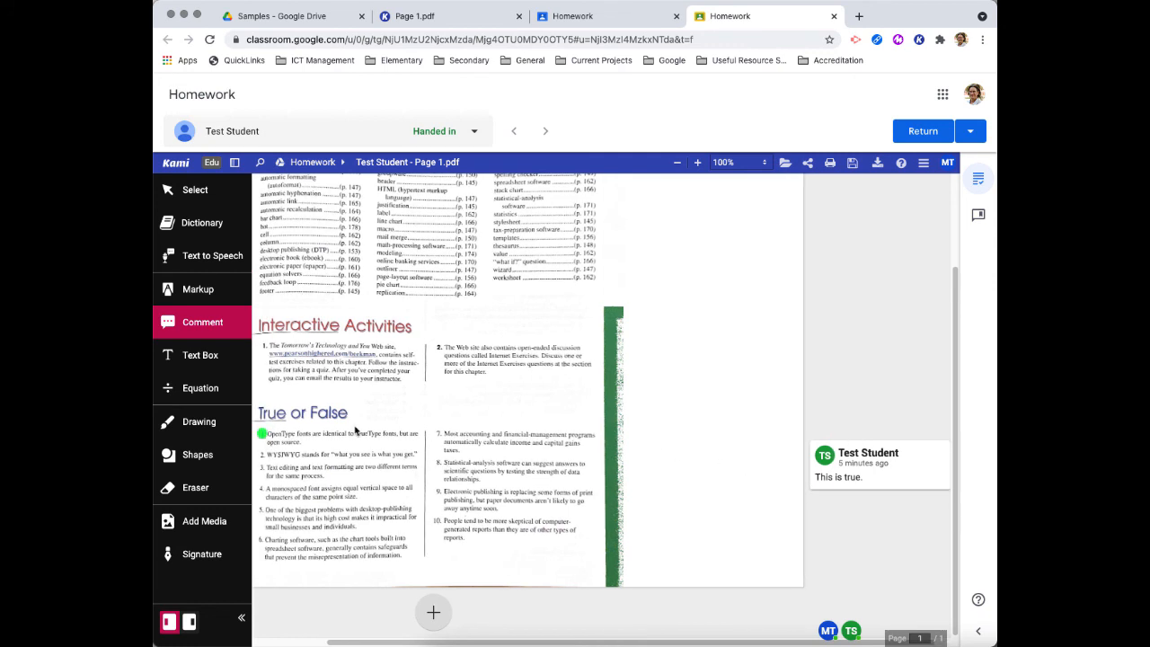
mouse_move(837, 482)
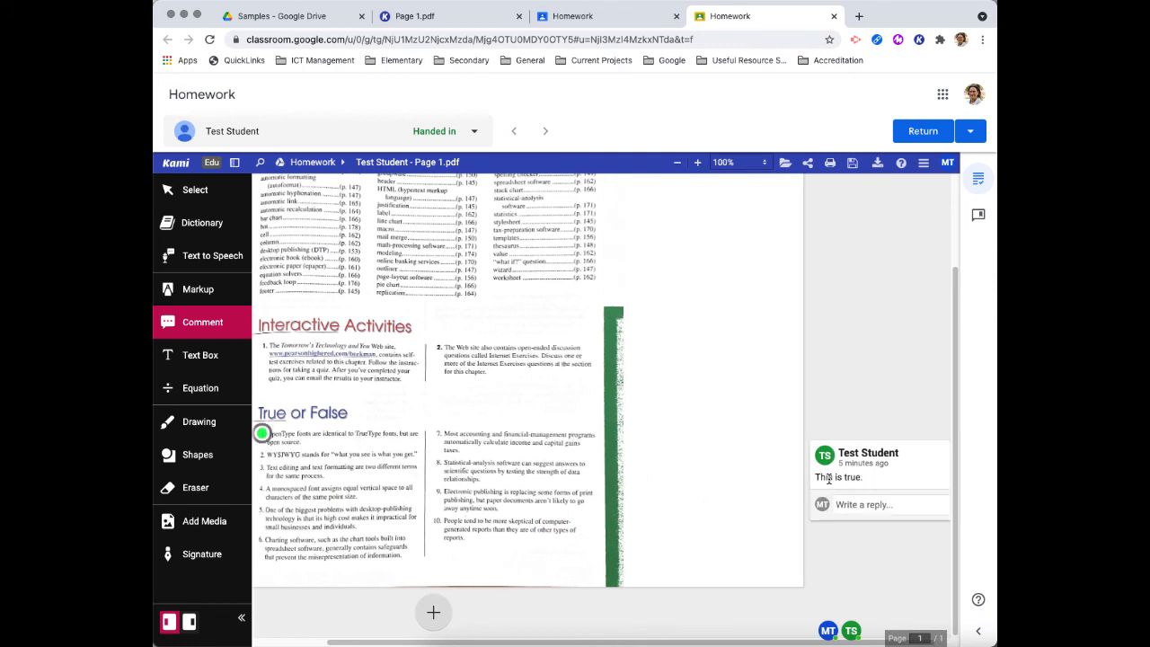
scroll(860, 505, right, 1)
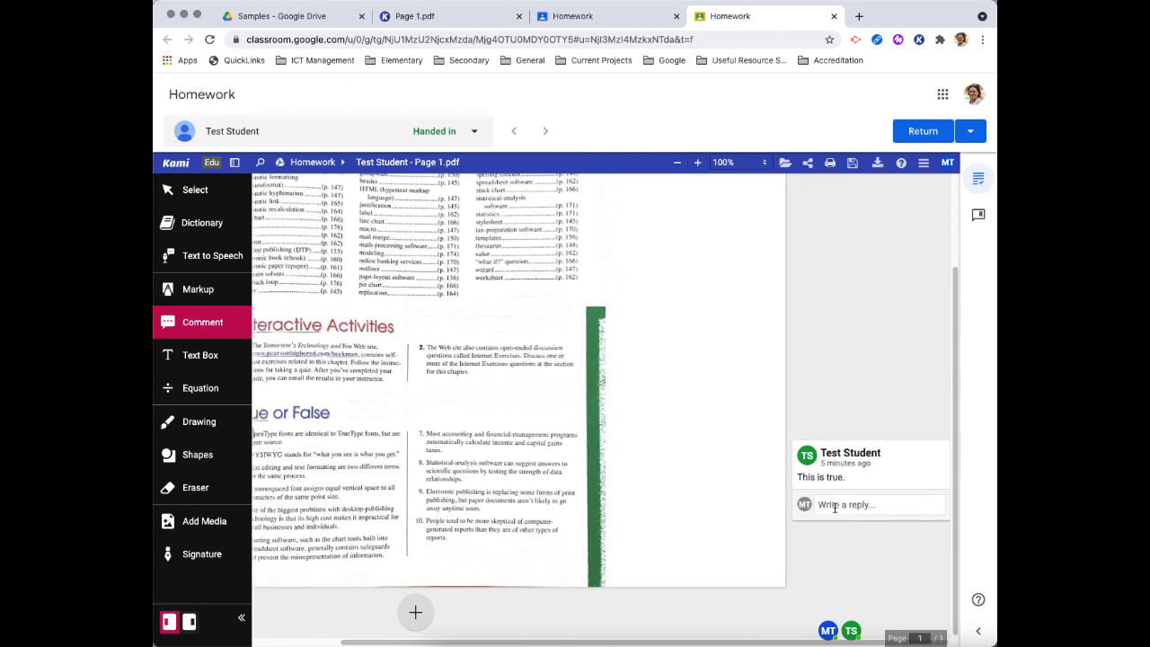
click(835, 505)
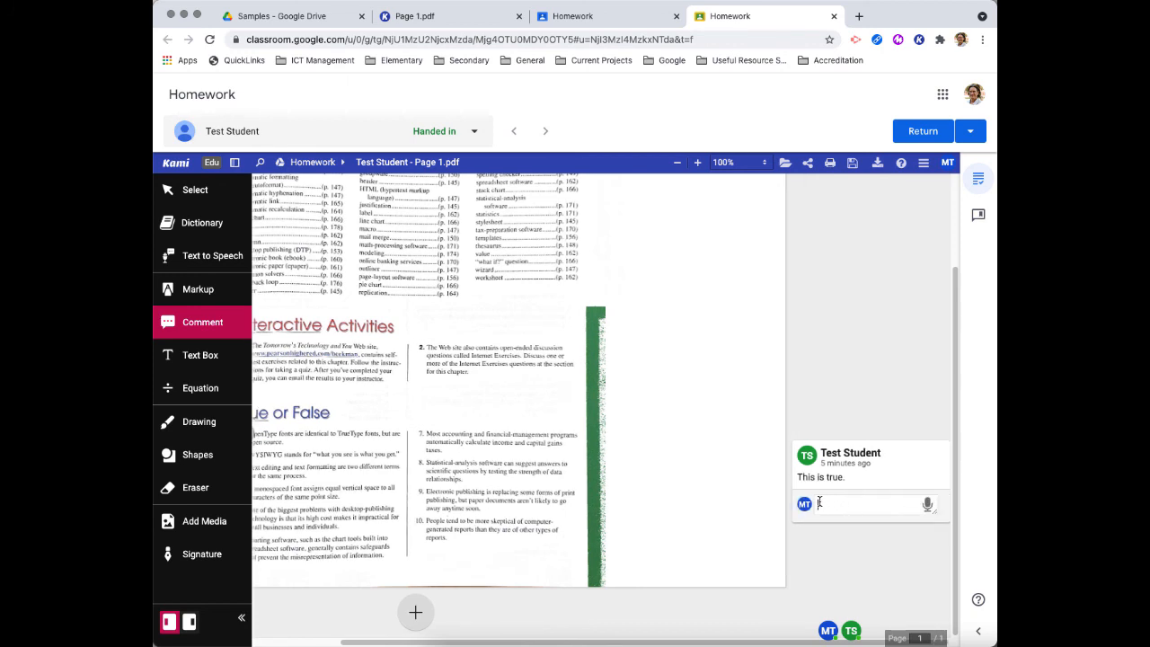
scroll(391, 435, left, 1)
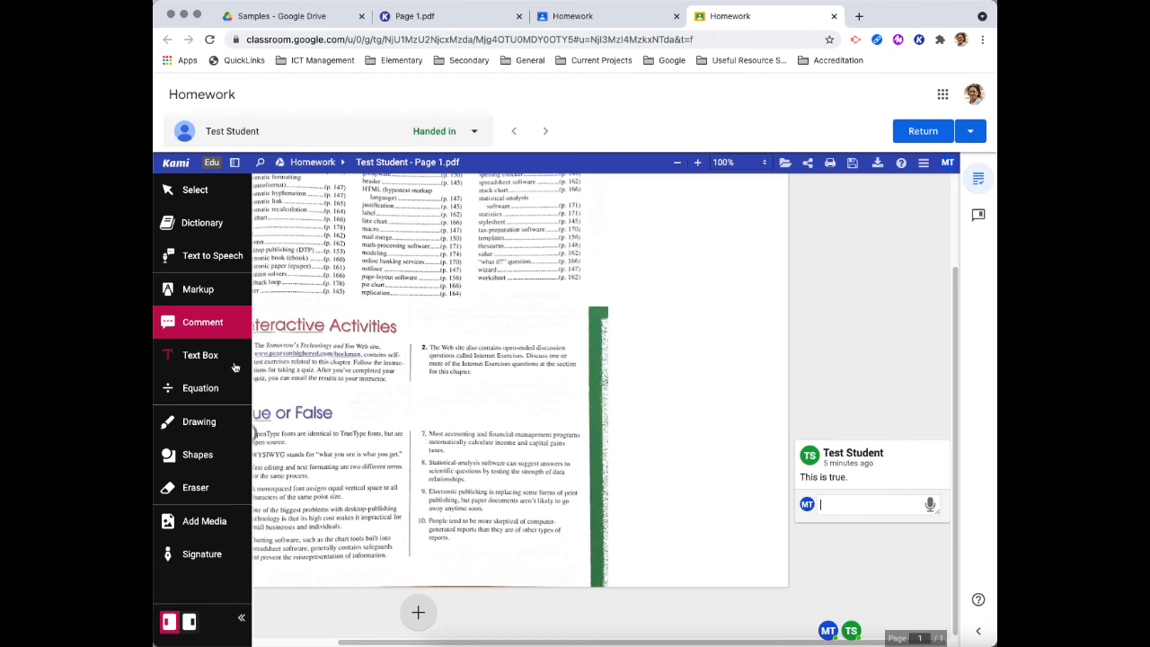
- Place a cyan audio comment in the blank margin beside the page and save the annotated submission
click(212, 330)
click(267, 354)
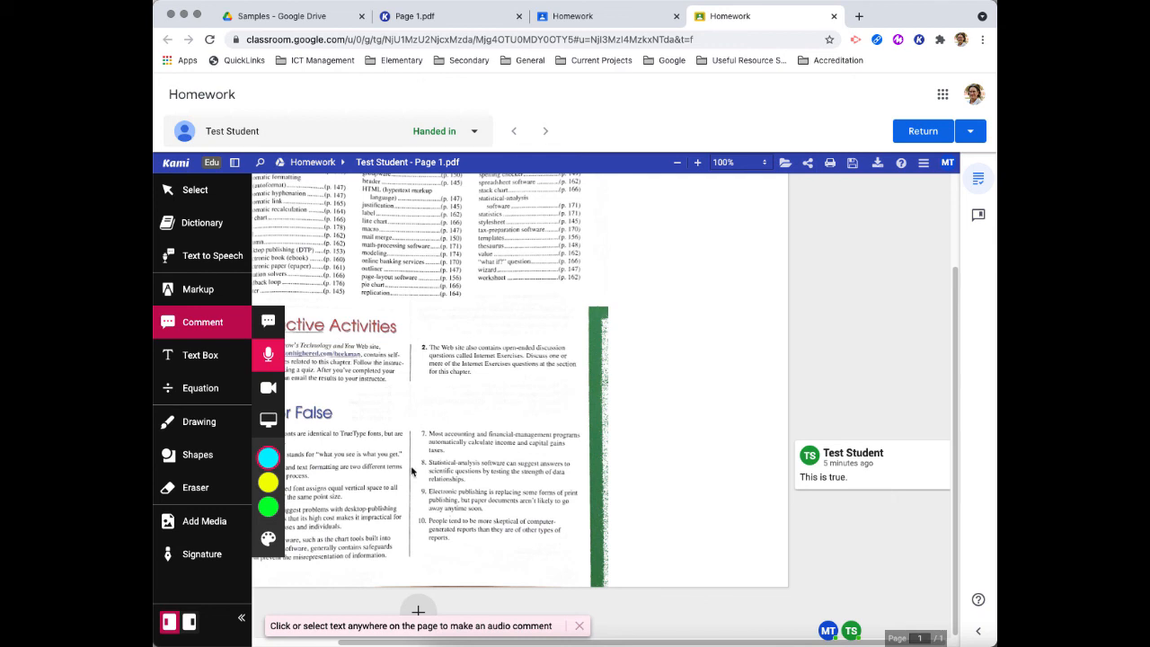
click(811, 480)
scroll(364, 439, left, 5)
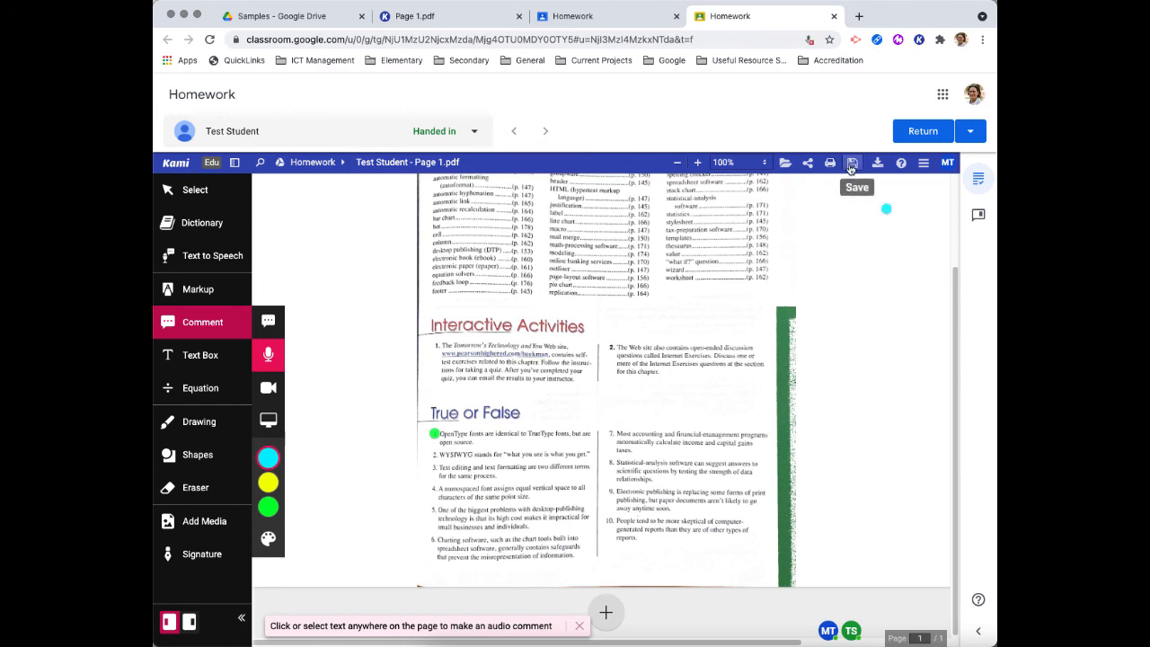
click(851, 169)
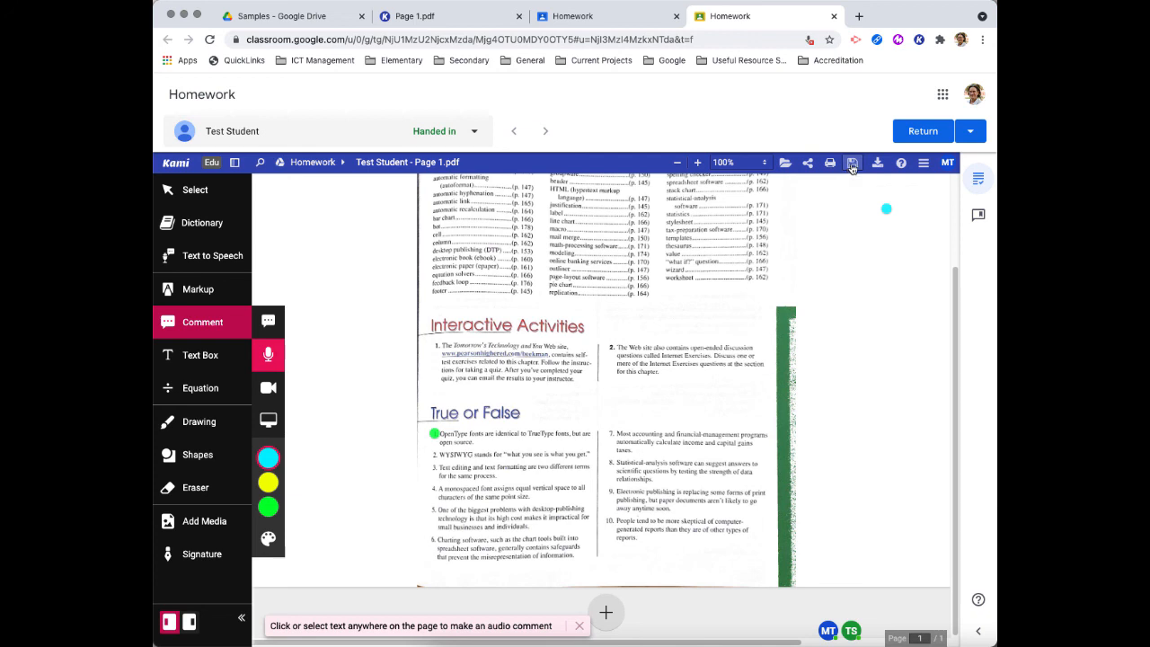